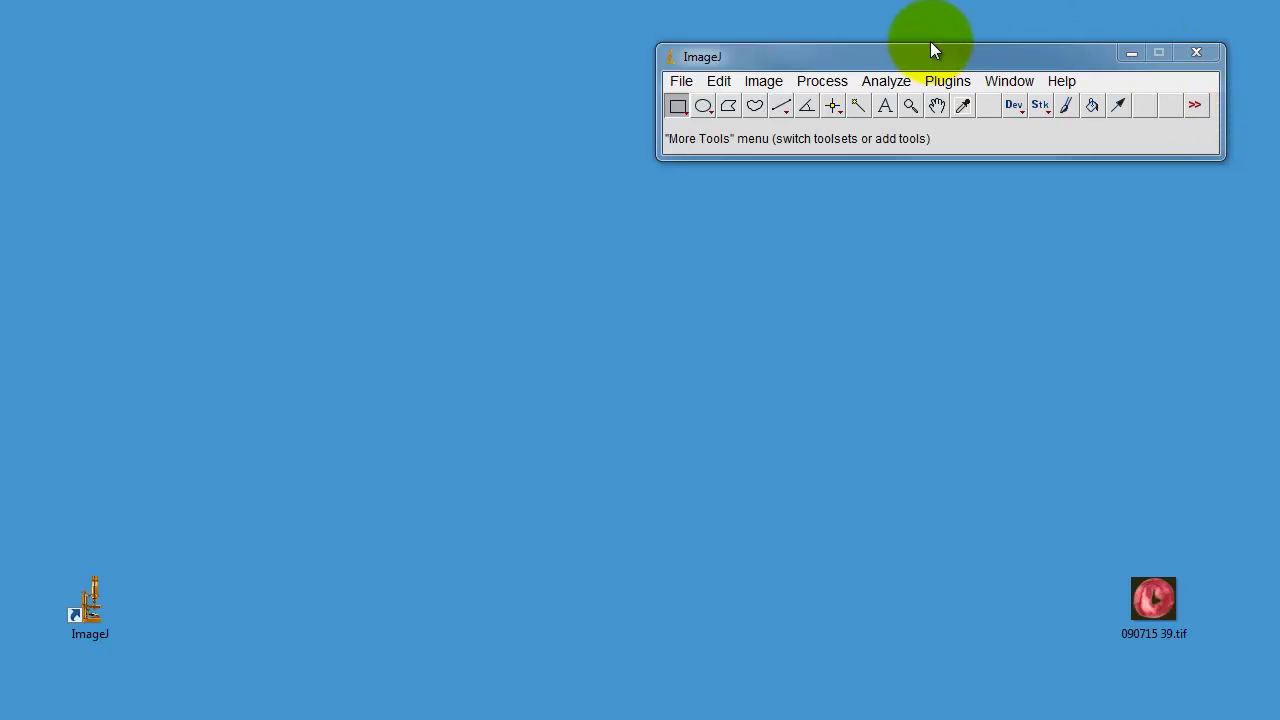
Check the ImageJ version in Help > About ImageJ, then close the window
left_click(1061, 83)
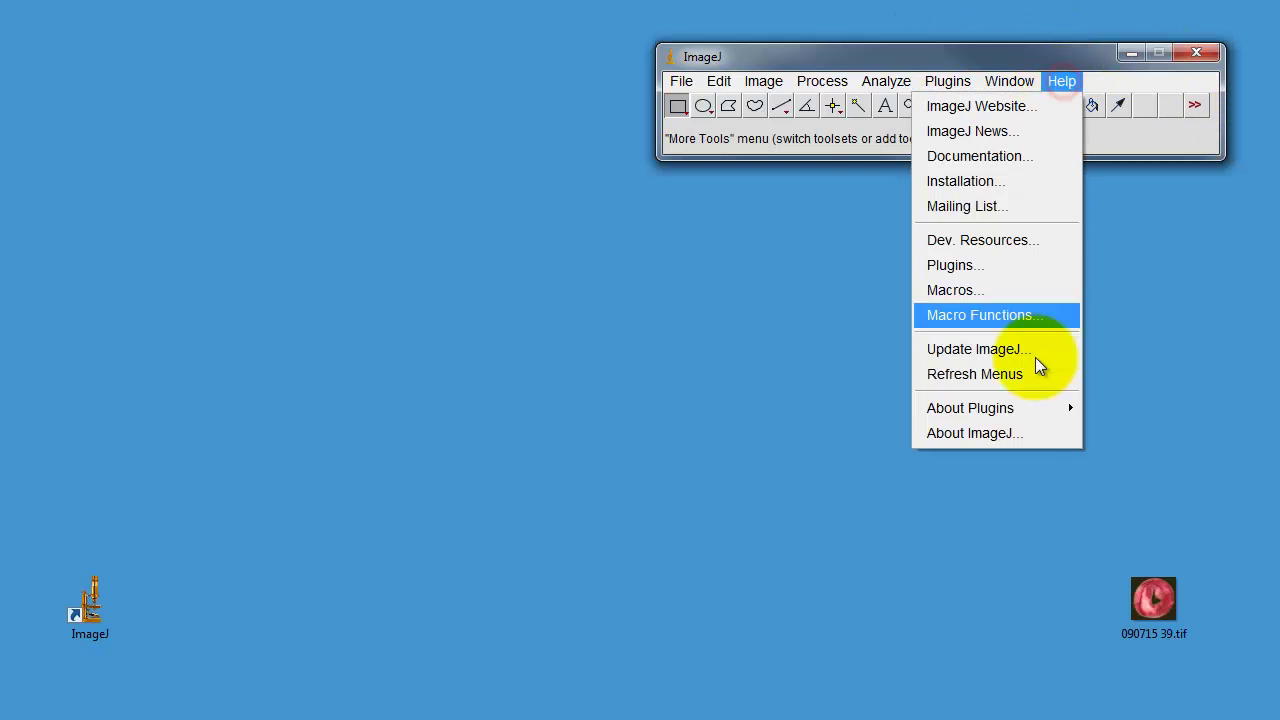
left_click(1024, 432)
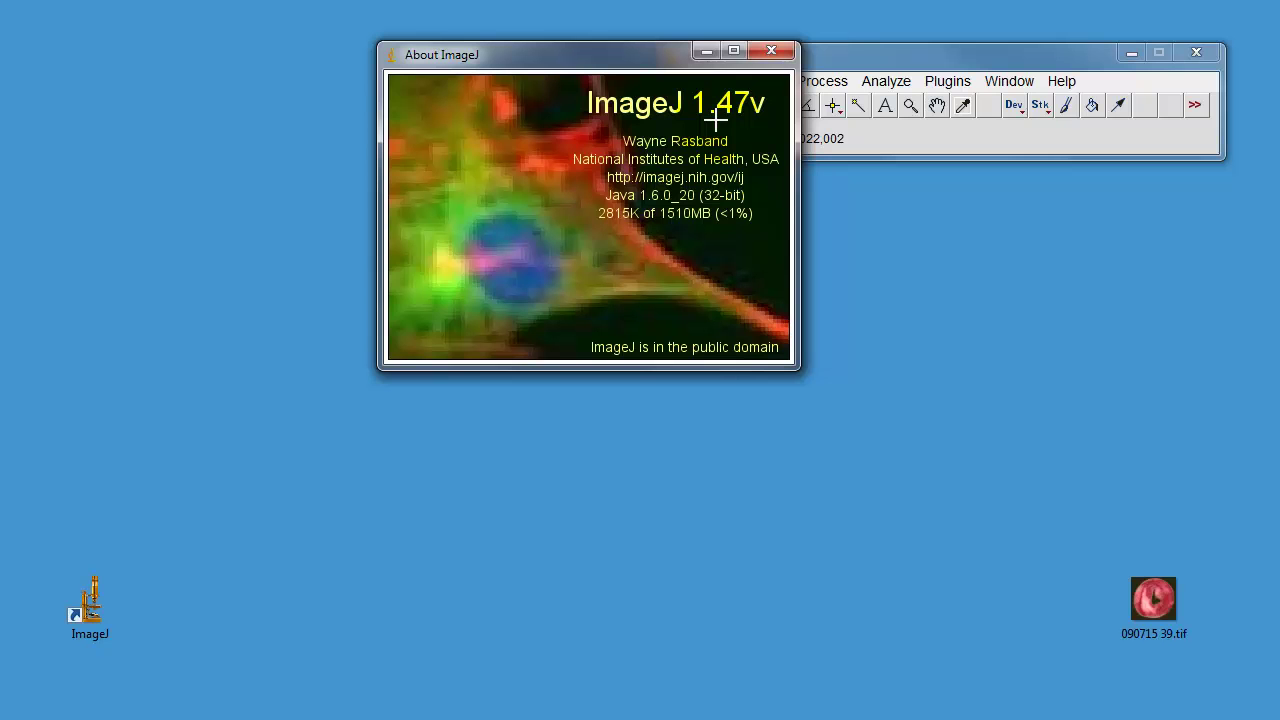
left_click(782, 50)
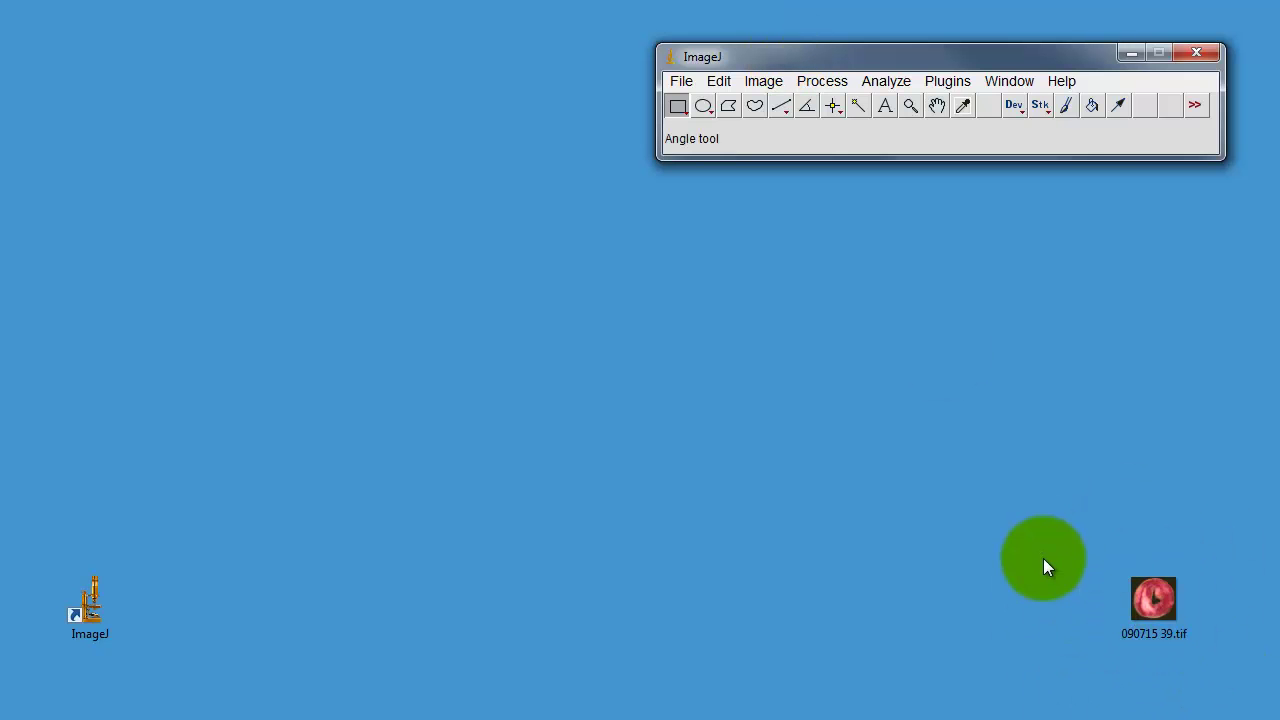
Load 090715 39.tif into ImageJ and magnify it to 200%, positioned beside the toolbar
left_click_drag(1155, 605, 796, 150)
left_click_drag(612, 7, 268, 108)
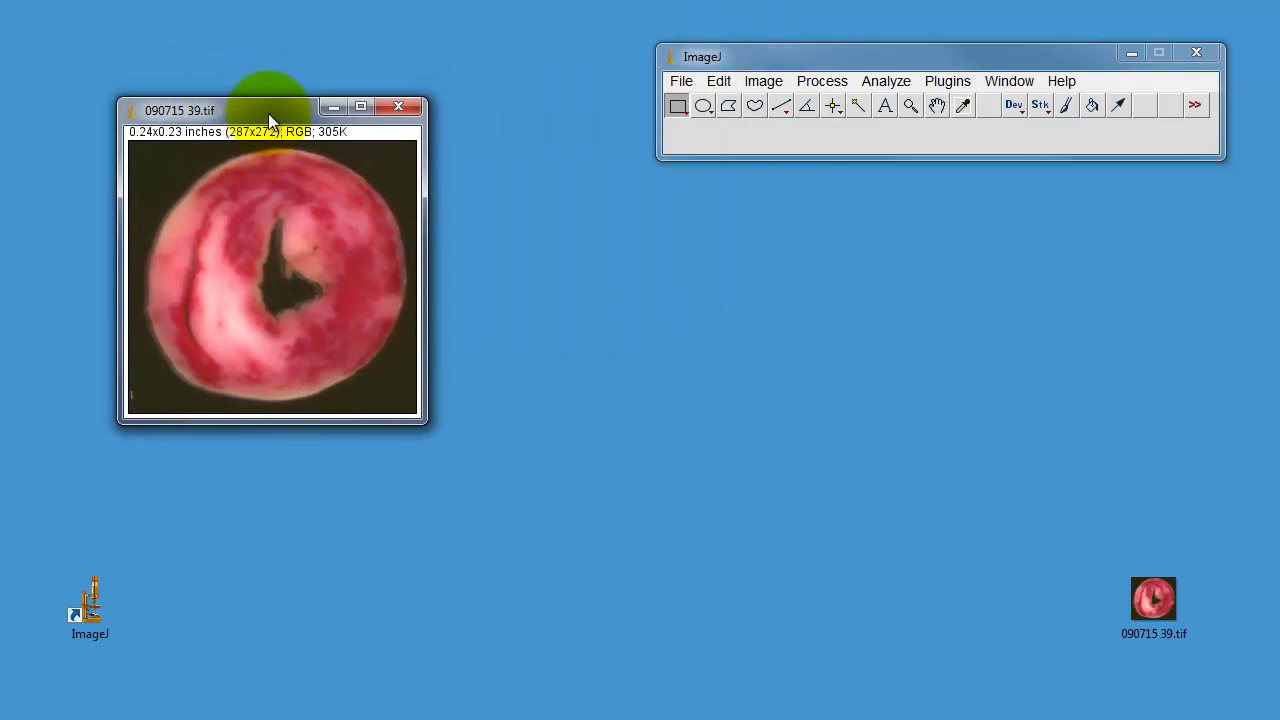
left_click(911, 106)
left_click(334, 214)
left_click(369, 290)
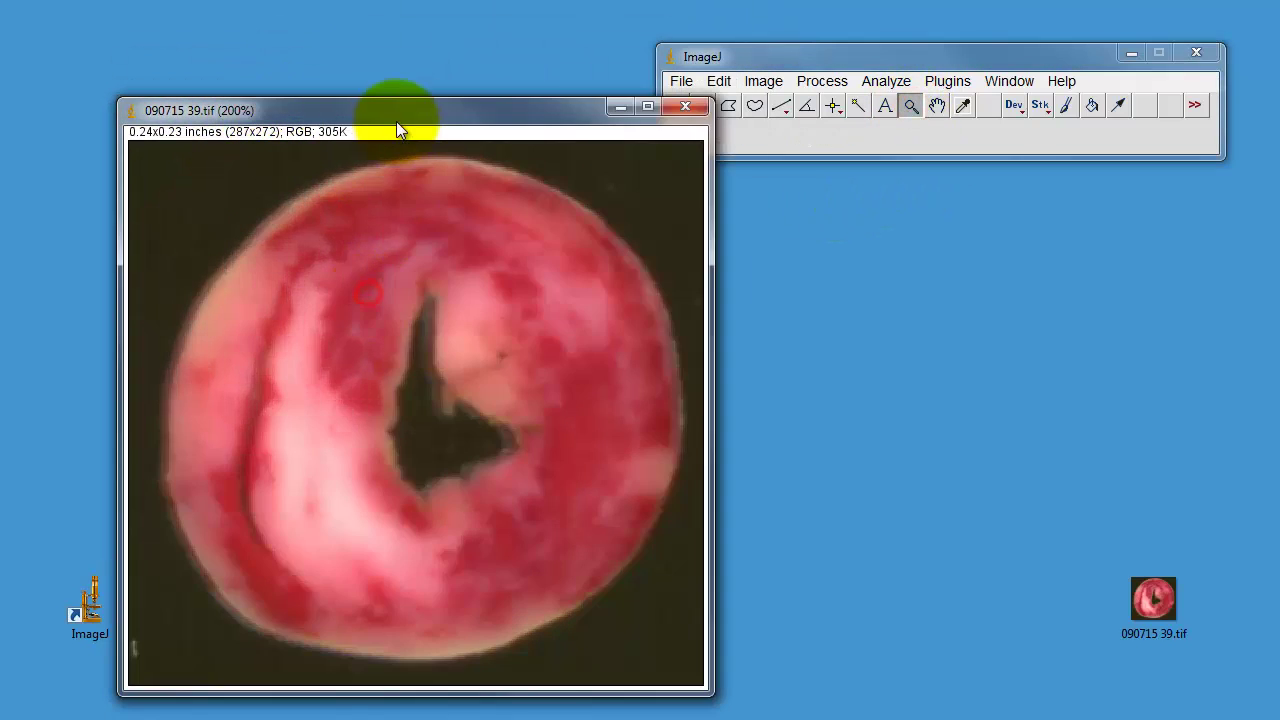
left_click_drag(396, 120, 314, 67)
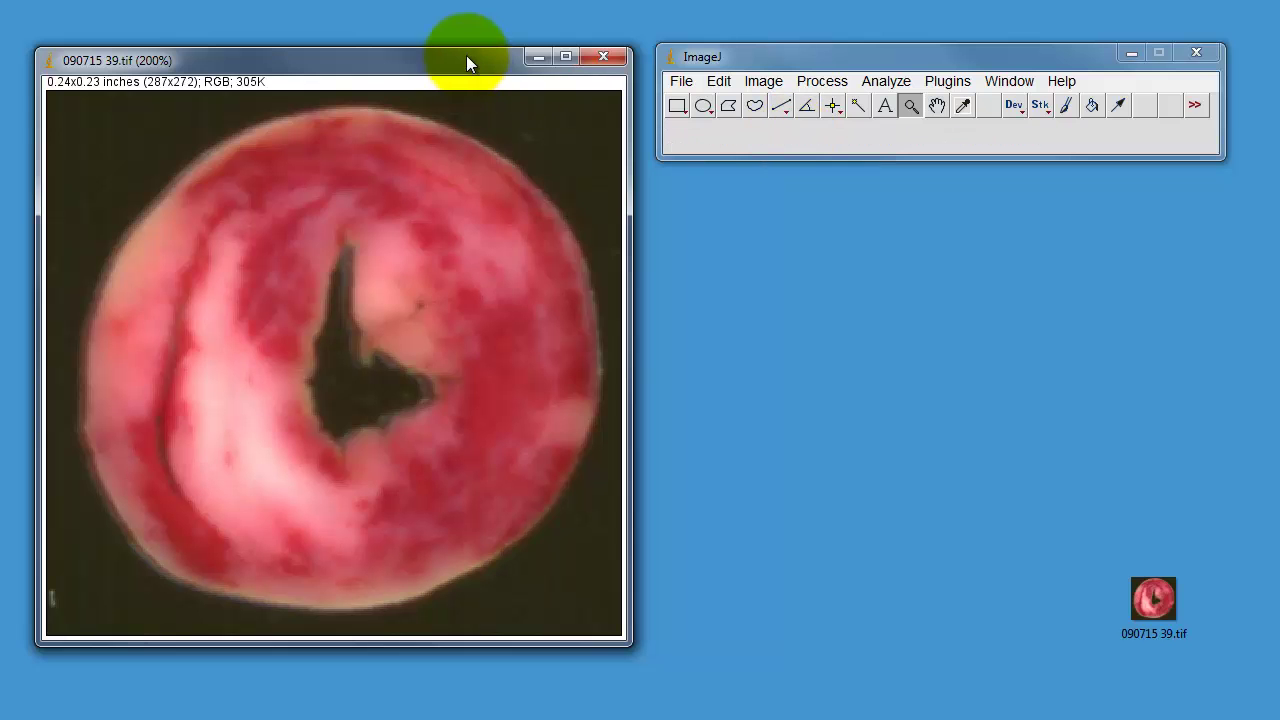
left_click_drag(466, 55, 470, 50)
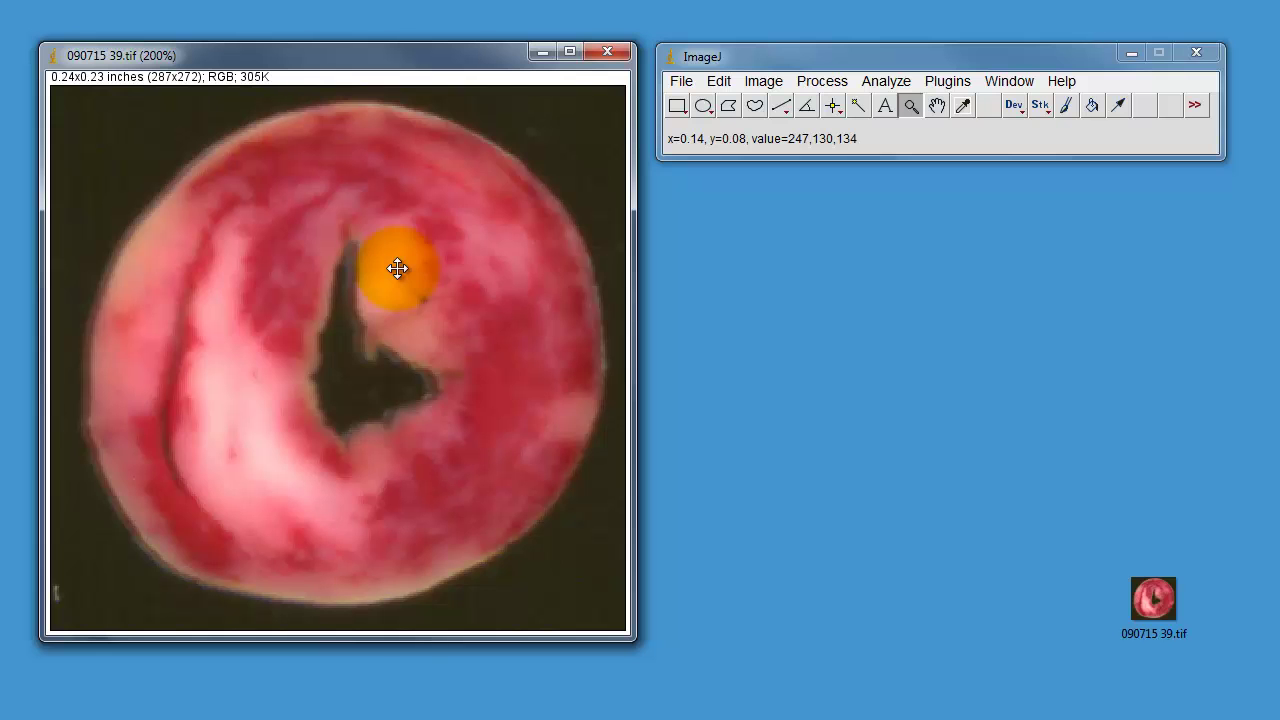
Trace around the white infarct region with the Freehand tool, then clear the outline
left_click(754, 106)
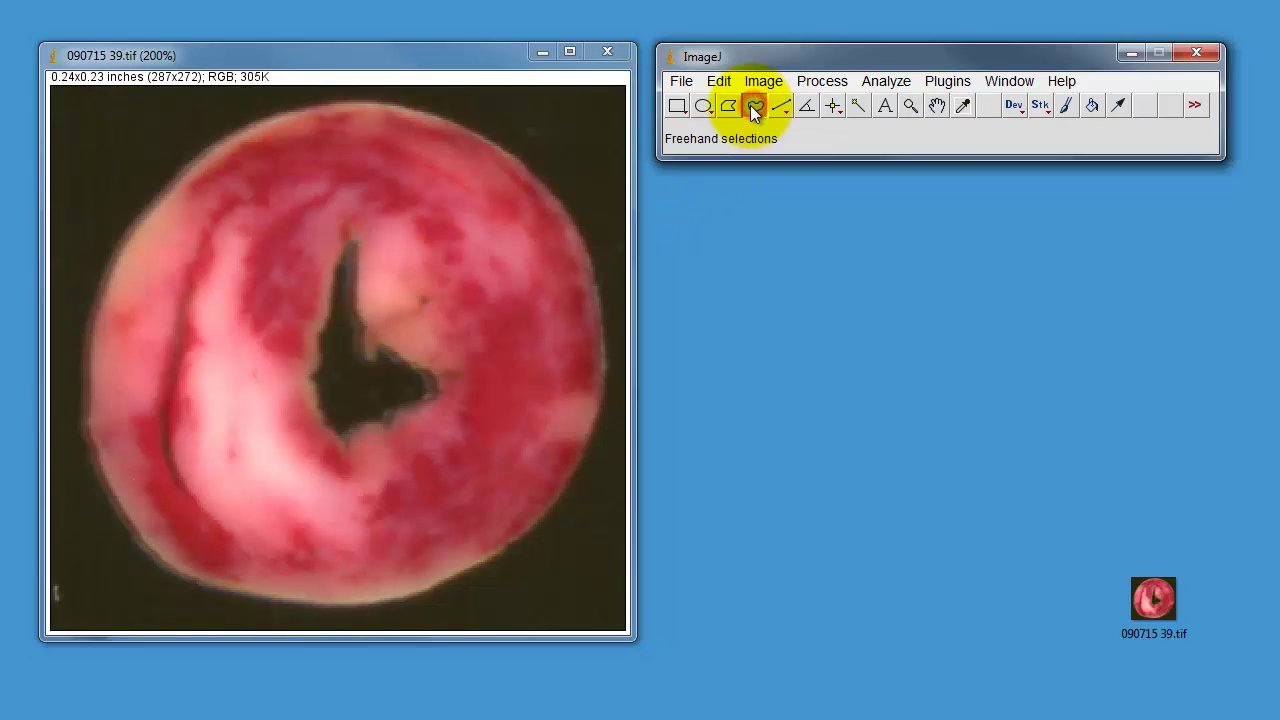
mouse_move(405, 460)
left_mouse_down()
mouse_move(390, 432)
mouse_move(358, 427)
mouse_move(348, 472)
mouse_move(277, 428)
mouse_move(284, 390)
mouse_move(309, 381)
mouse_move(303, 363)
mouse_move(247, 347)
mouse_move(241, 265)
mouse_move(259, 214)
mouse_move(234, 210)
mouse_move(191, 297)
mouse_move(185, 369)
mouse_move(201, 399)
mouse_move(174, 440)
mouse_move(188, 491)
mouse_move(251, 549)
mouse_move(292, 538)
mouse_move(284, 518)
mouse_move(346, 549)
mouse_move(374, 513)
mouse_move(367, 488)
mouse_move(402, 467)
left_mouse_up()
right_click(402, 467)
key("Escape")
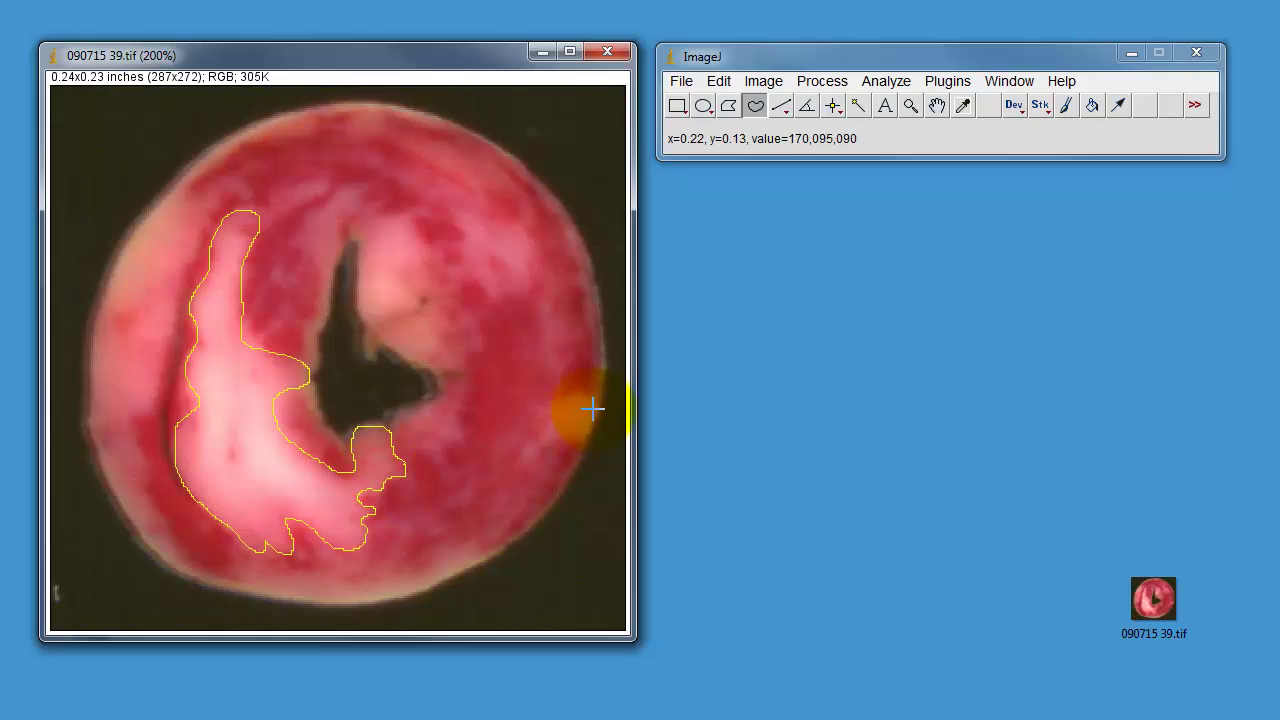
mouse_move(600, 403)
left_mouse_down()
mouse_move(571, 395)
mouse_move(526, 443)
mouse_move(571, 429)
mouse_move(599, 401)
left_mouse_up()
left_click(268, 486)
left_click(318, 370)
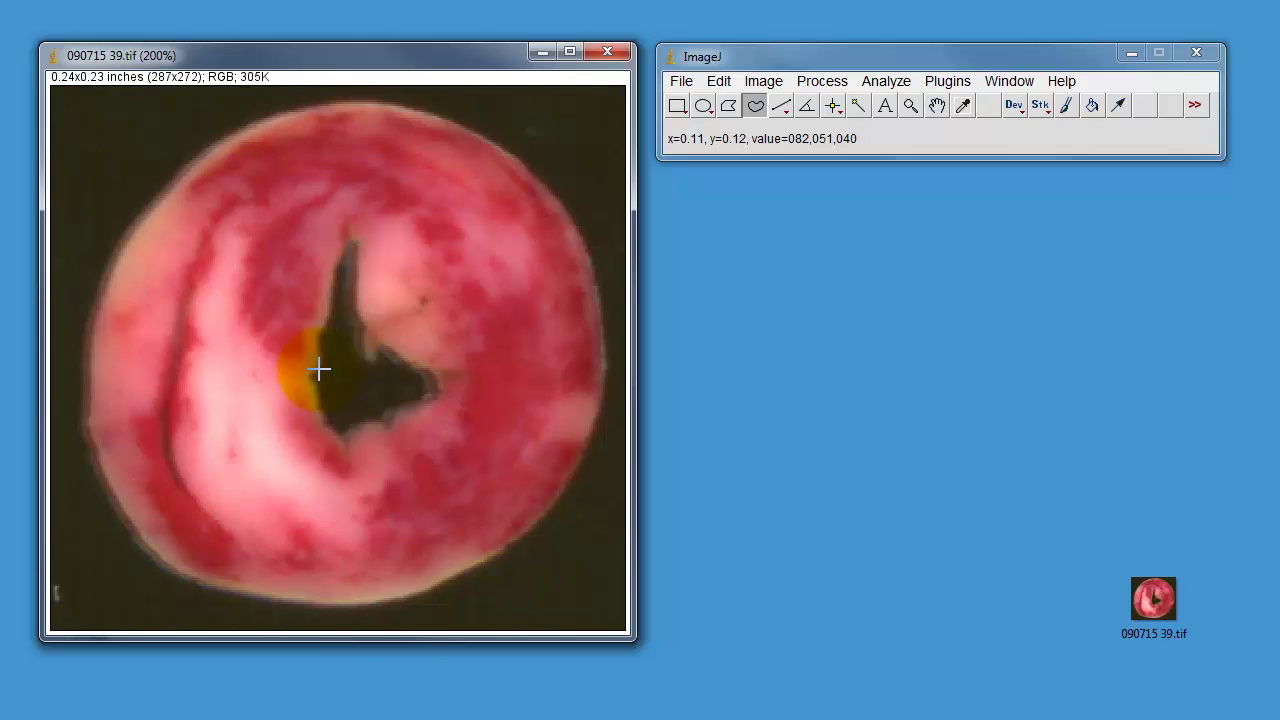
left_click(402, 427)
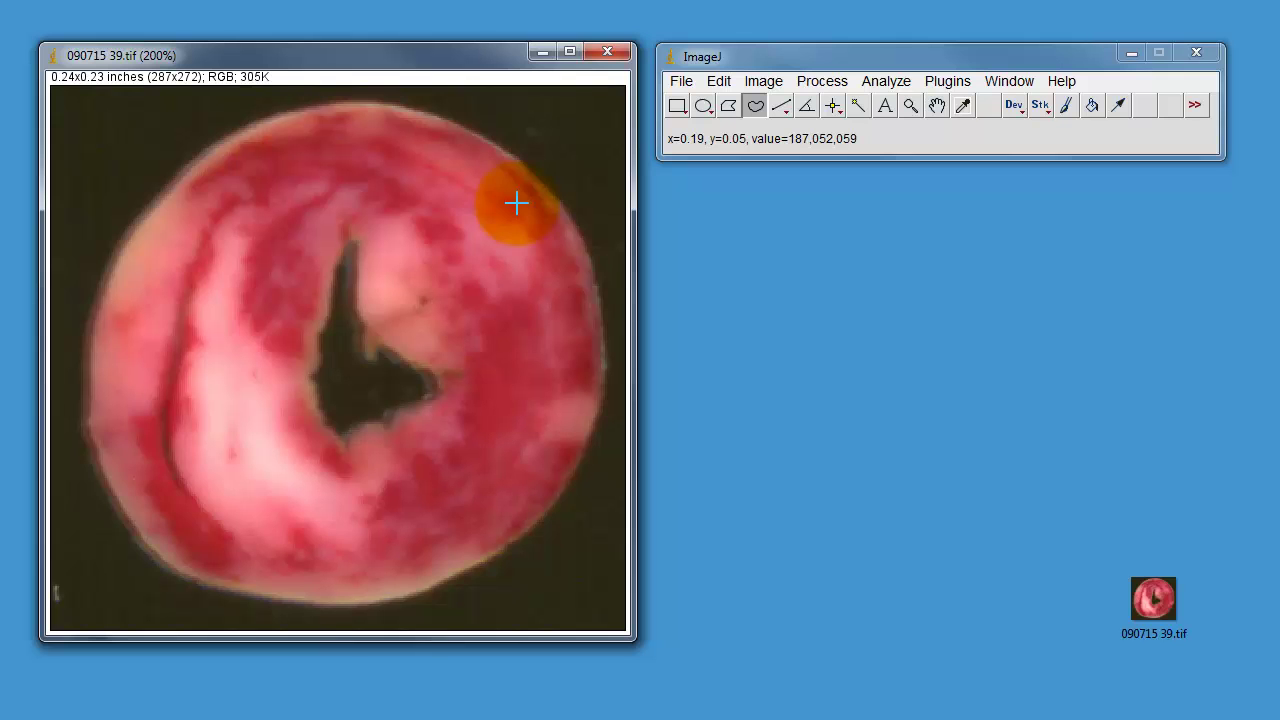
Remove the inch calibration in Set Scale so the image reads 287x272 pixels
left_click(893, 86)
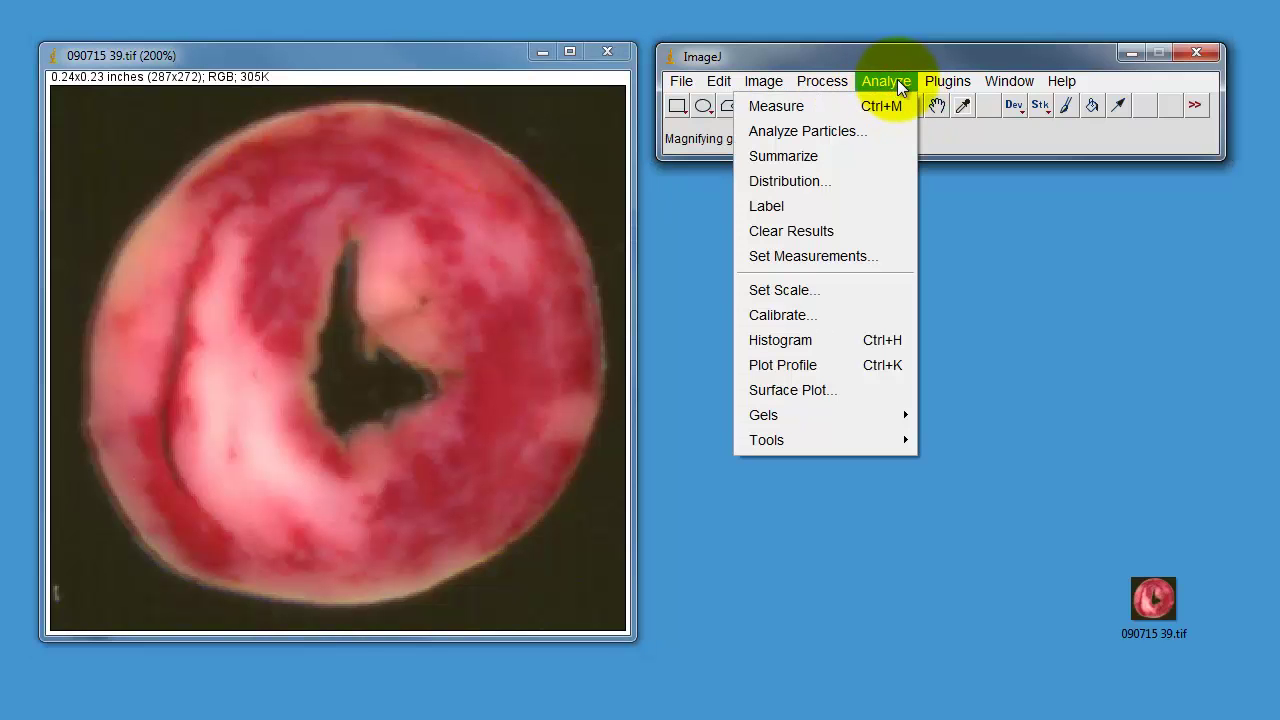
left_click(794, 289)
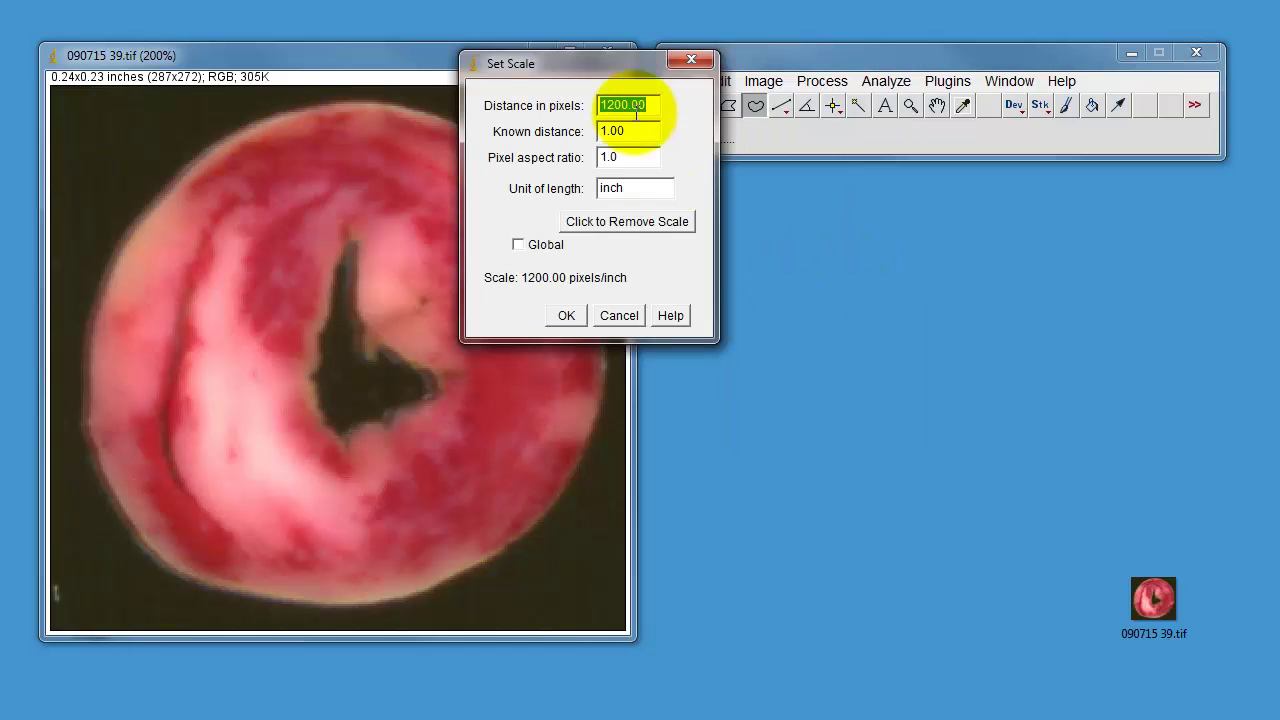
left_click_drag(603, 70, 619, 85)
left_click_drag(732, 162, 813, 241)
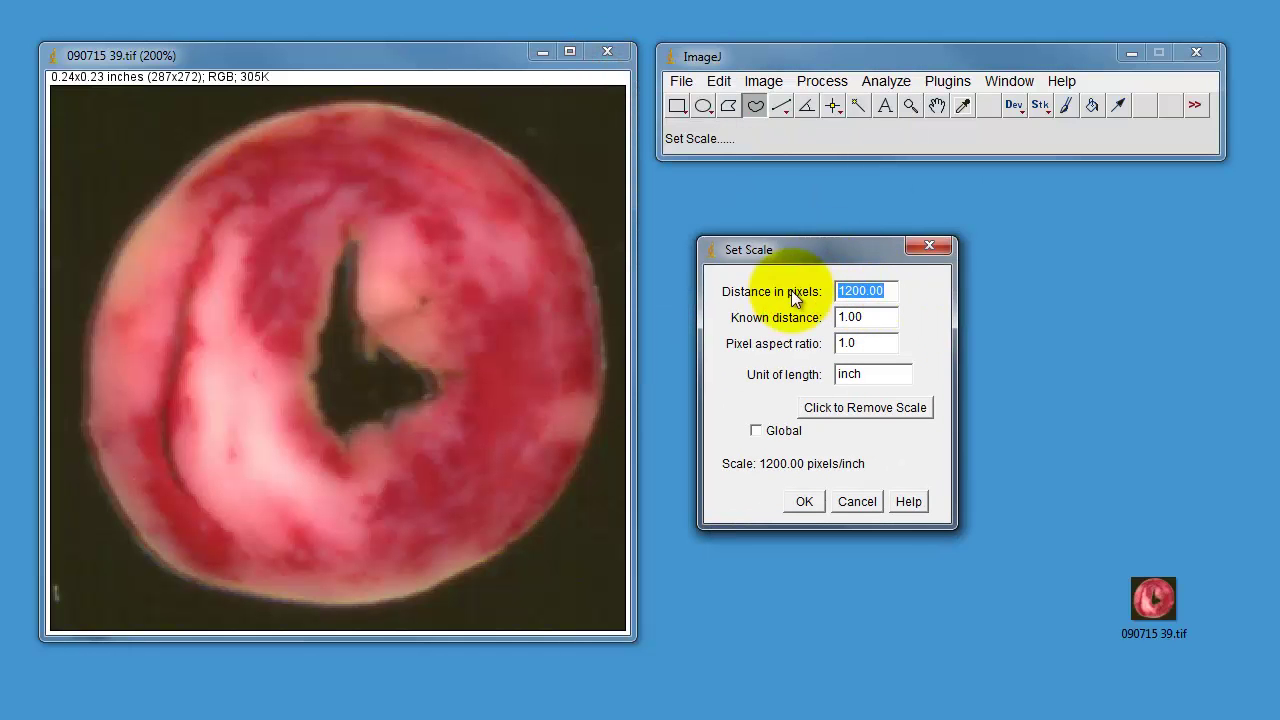
left_click(883, 378)
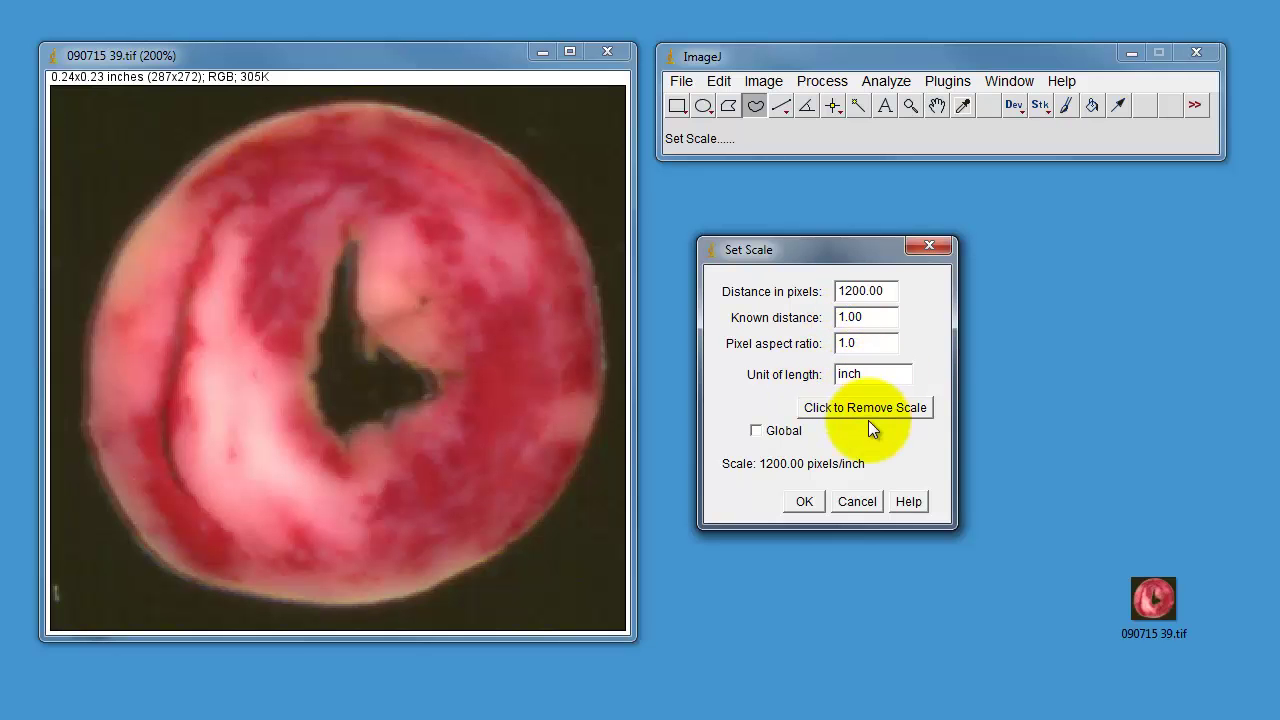
left_click(871, 410)
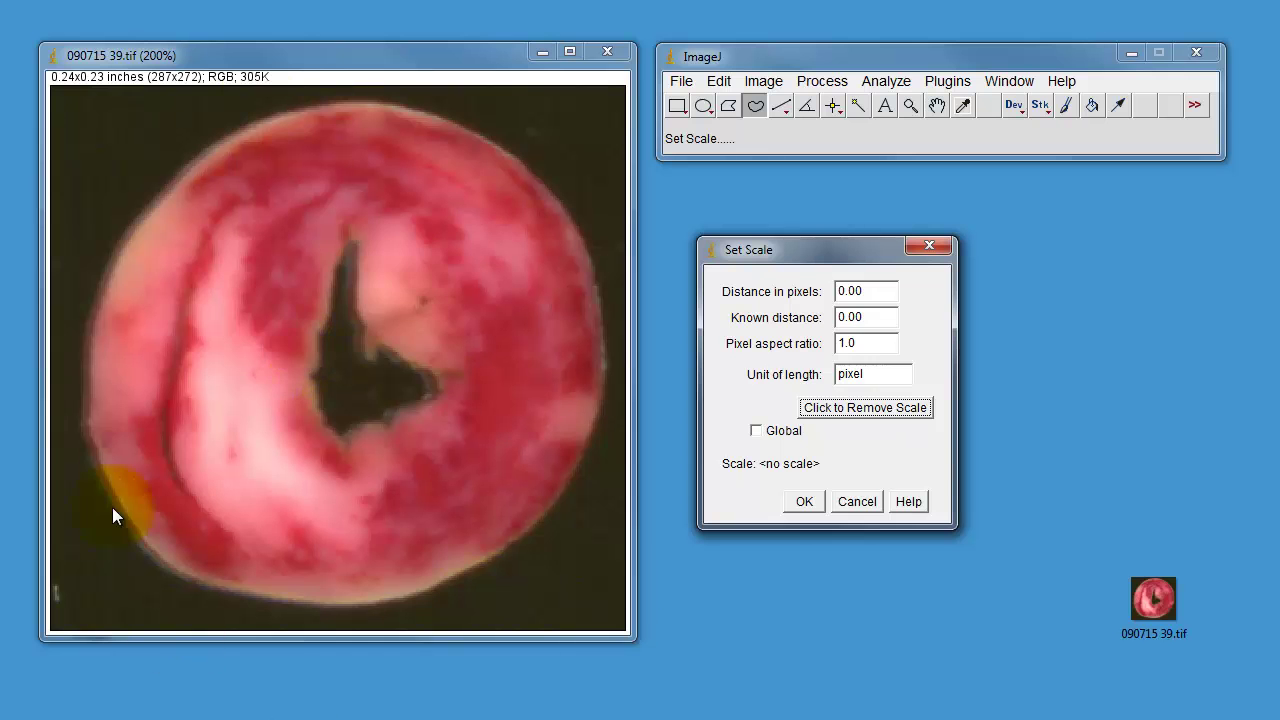
left_click(800, 502)
left_click(886, 80)
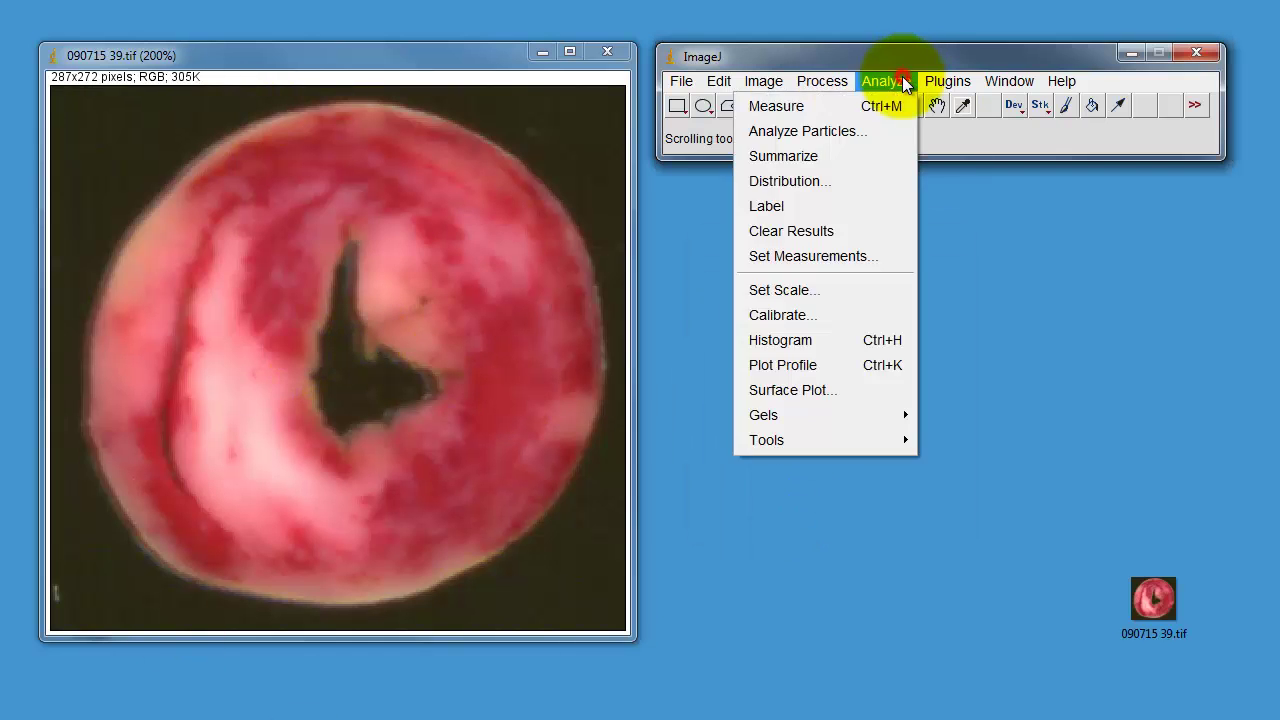
left_click(817, 289)
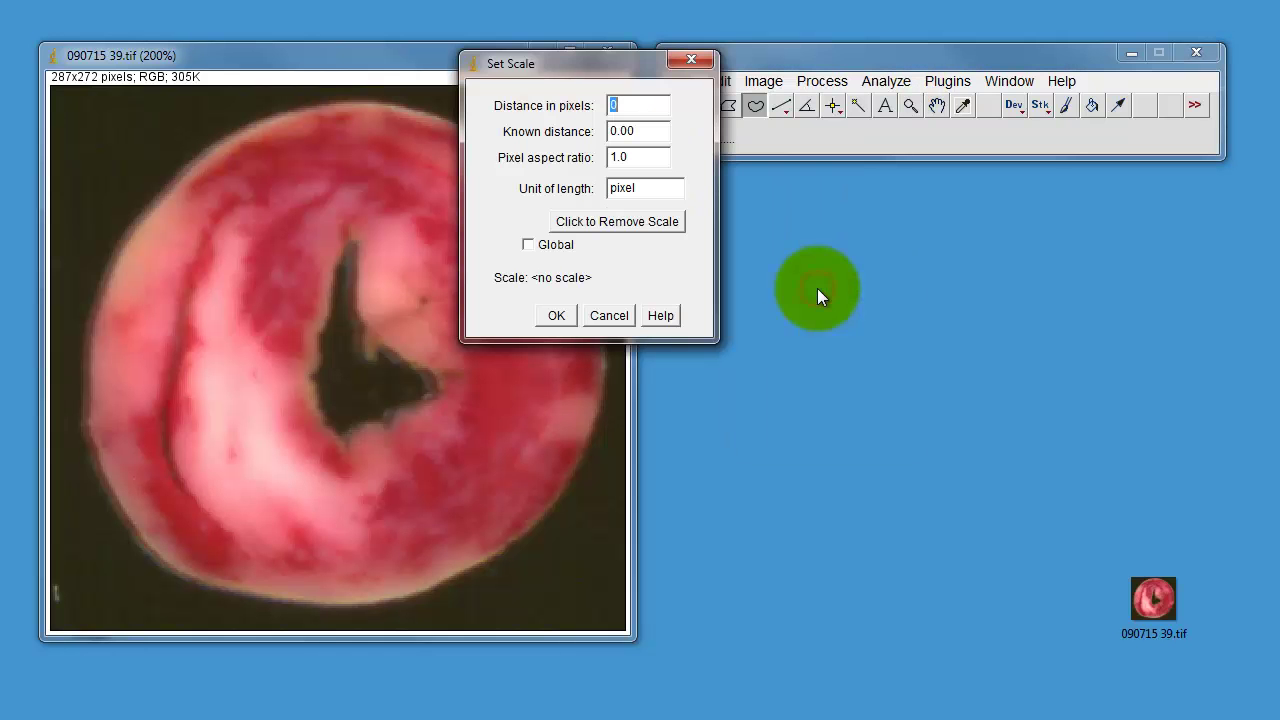
left_click(606, 315)
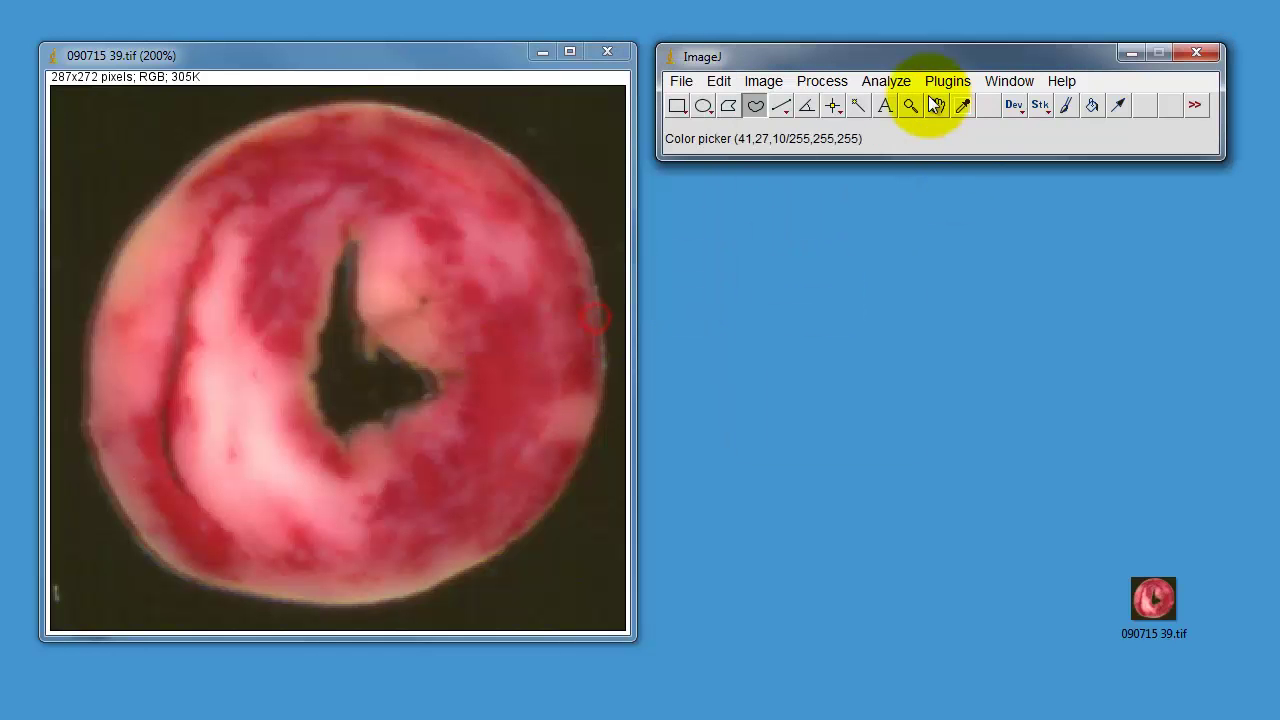
left_click(886, 79)
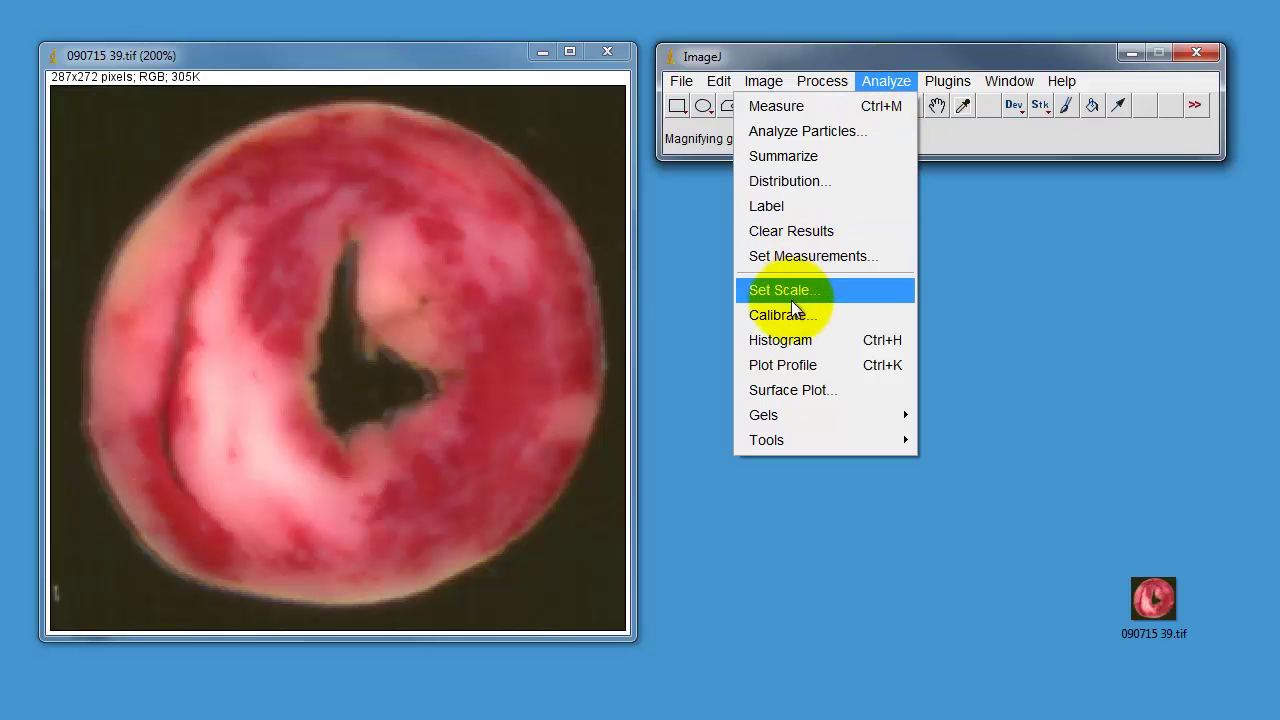
left_click(792, 315)
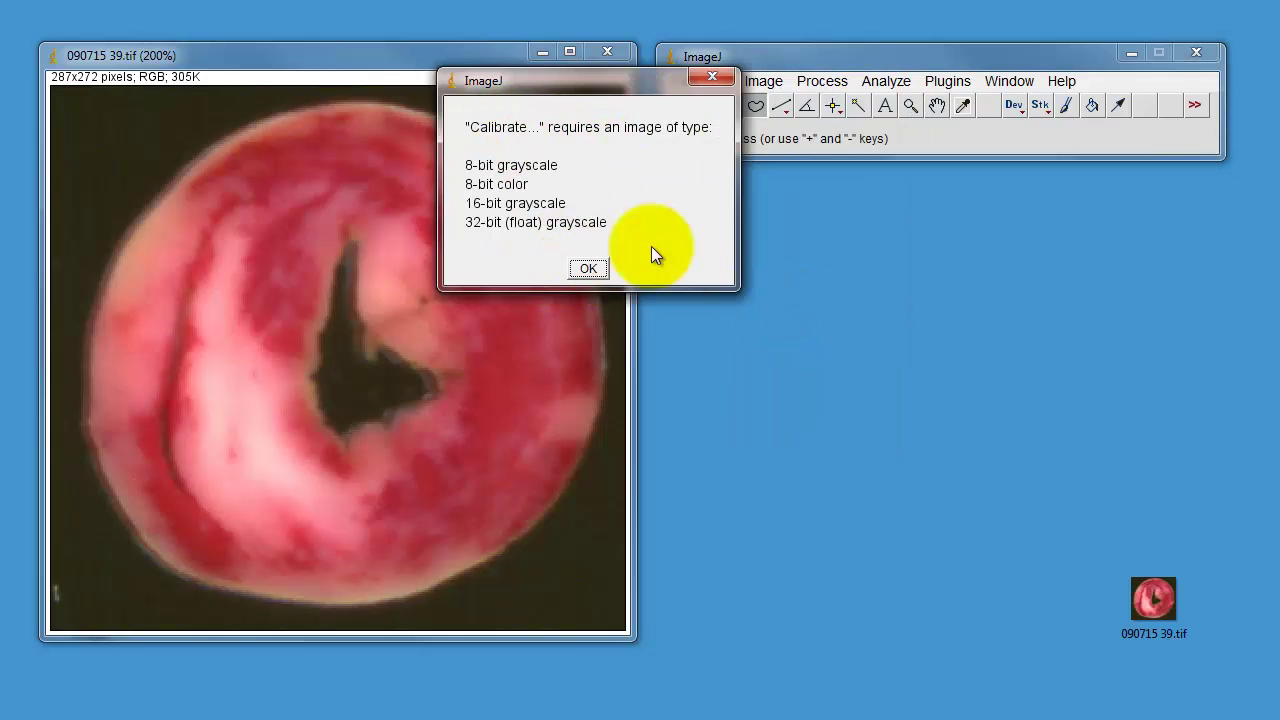
left_click(610, 272)
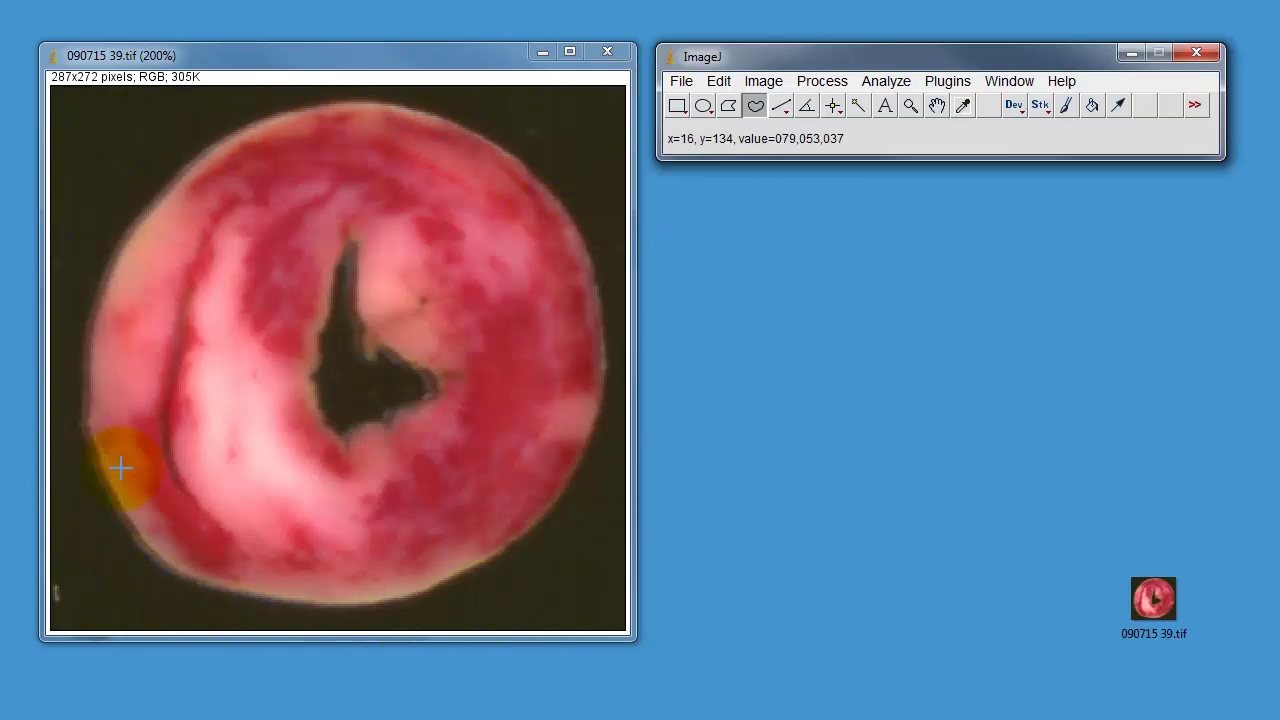
Open the Color Threshold panel fully on screen, keeping the Default thresholding method
left_click(766, 81)
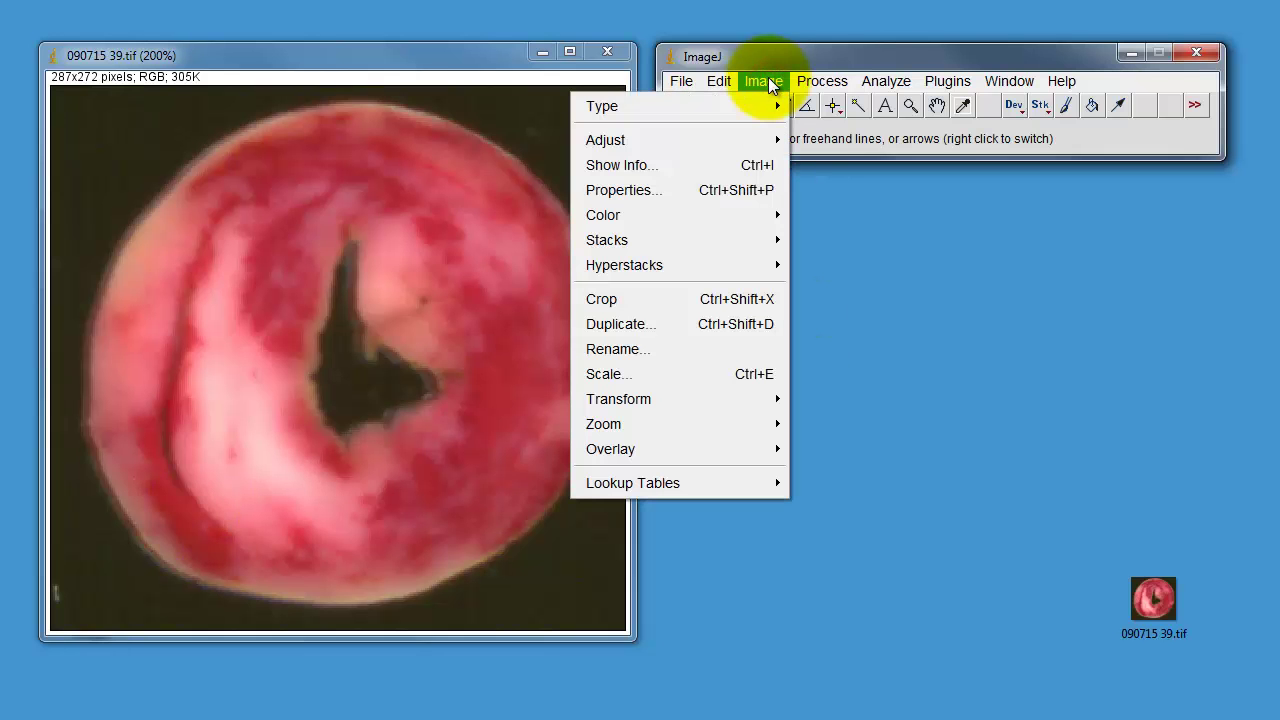
mouse_move(766, 141)
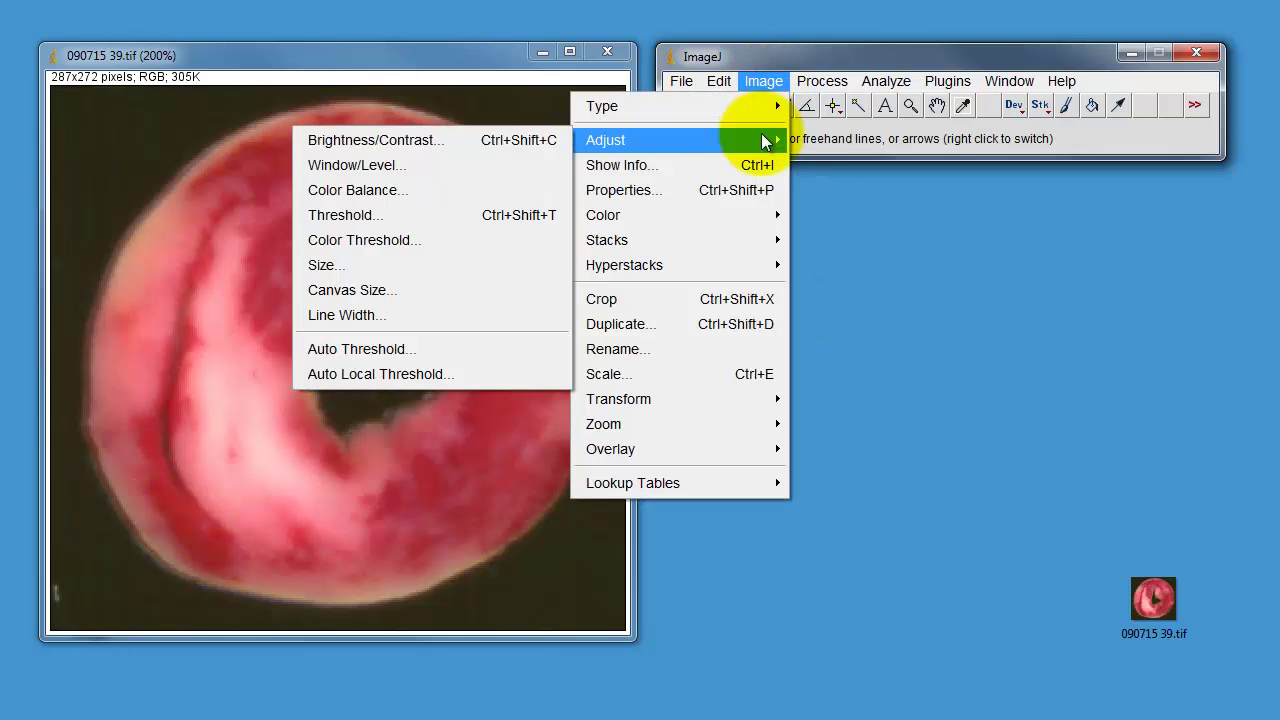
left_click(366, 240)
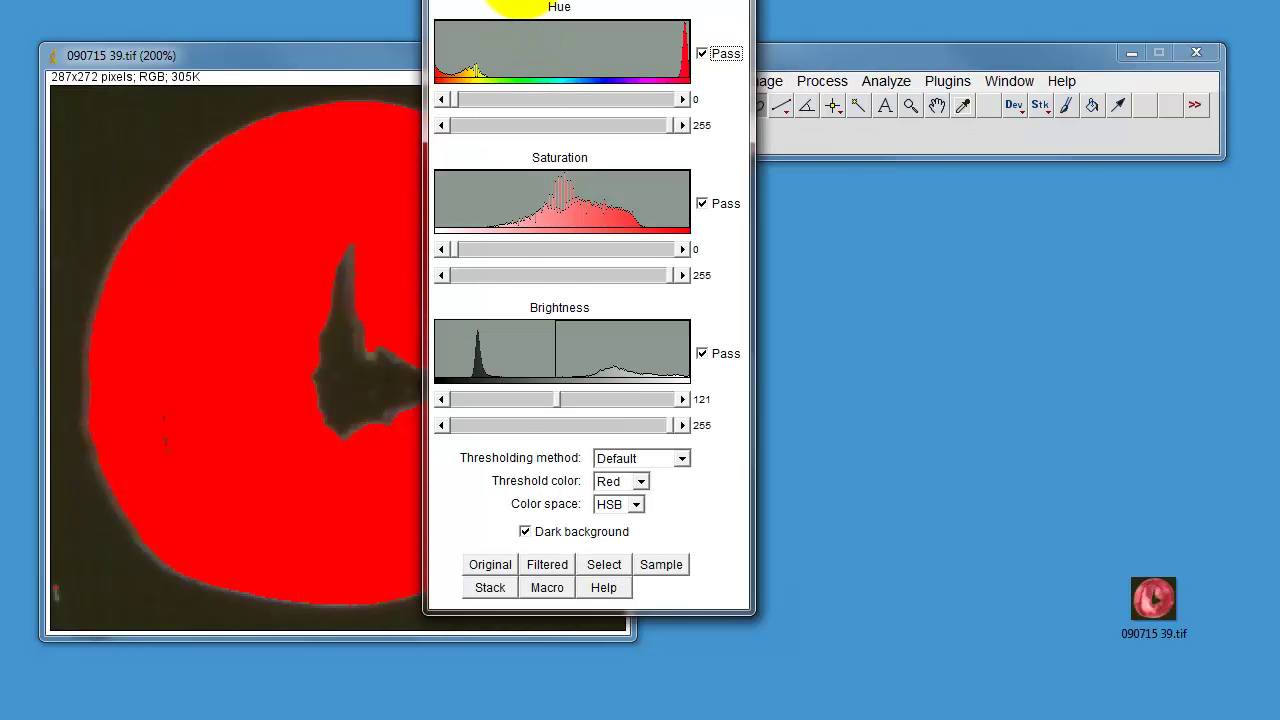
left_click_drag(518, 4, 862, 55)
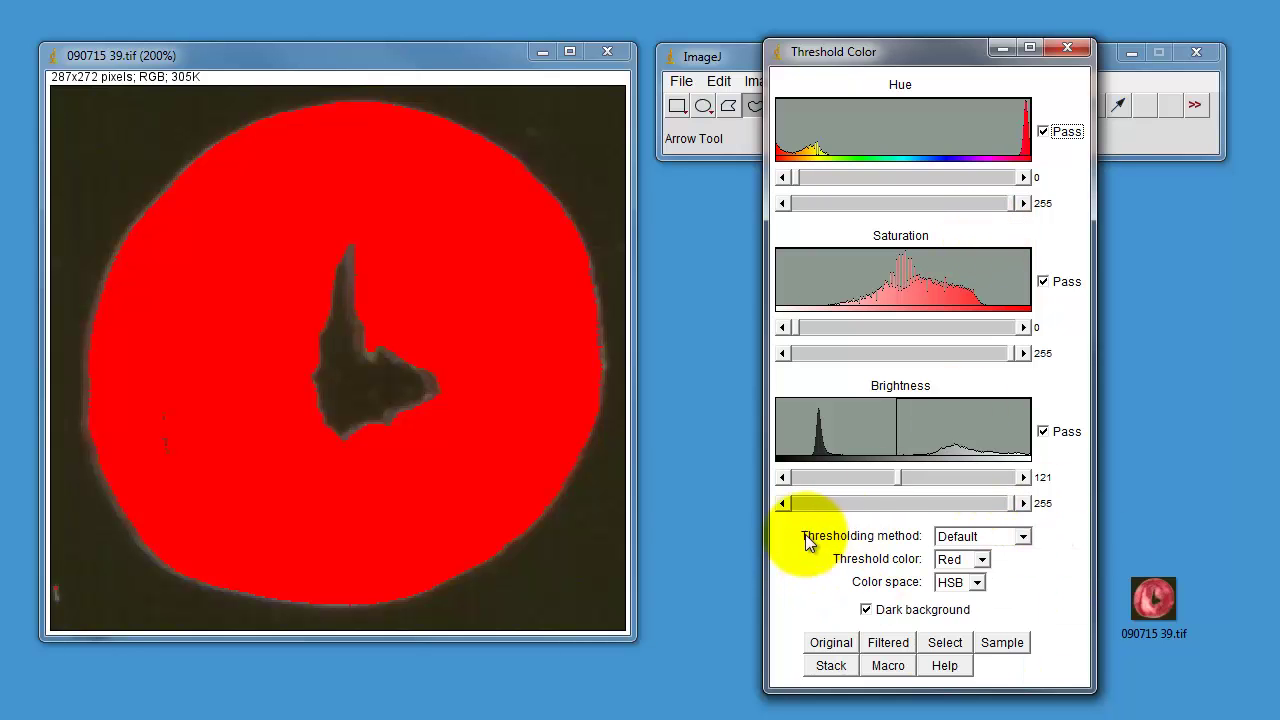
left_click(958, 536)
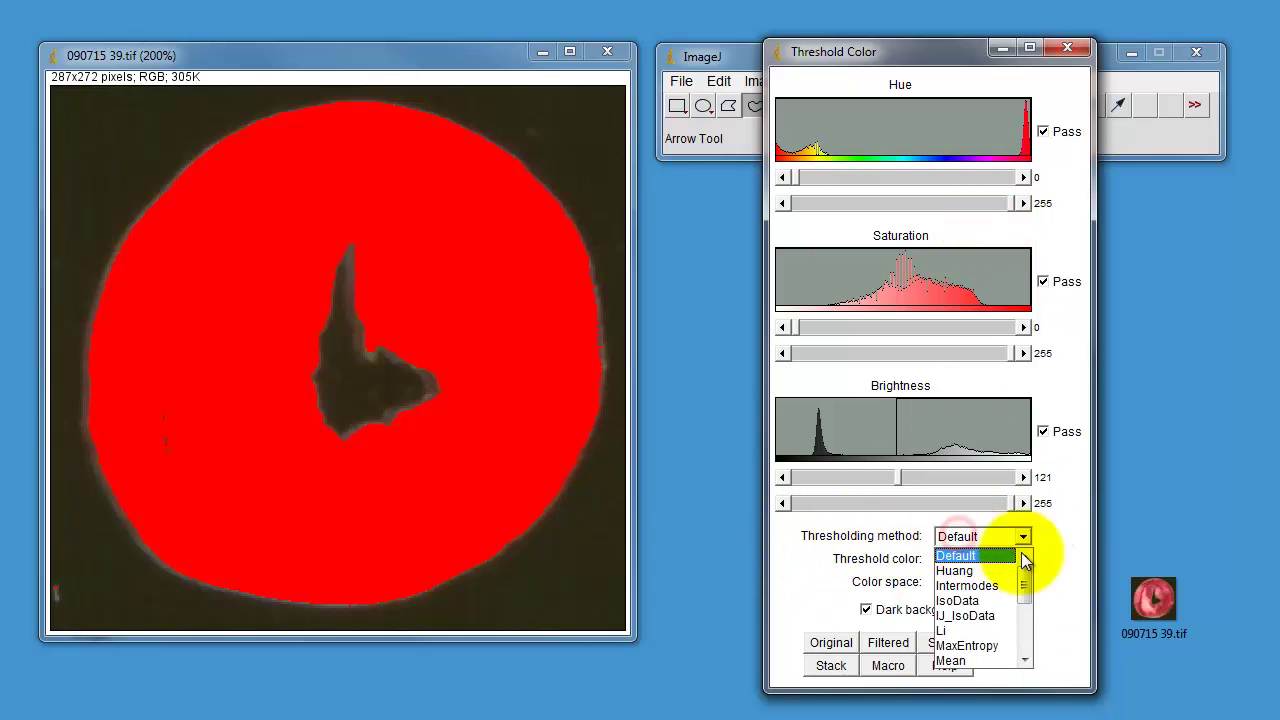
left_click_drag(1027, 566, 1030, 527)
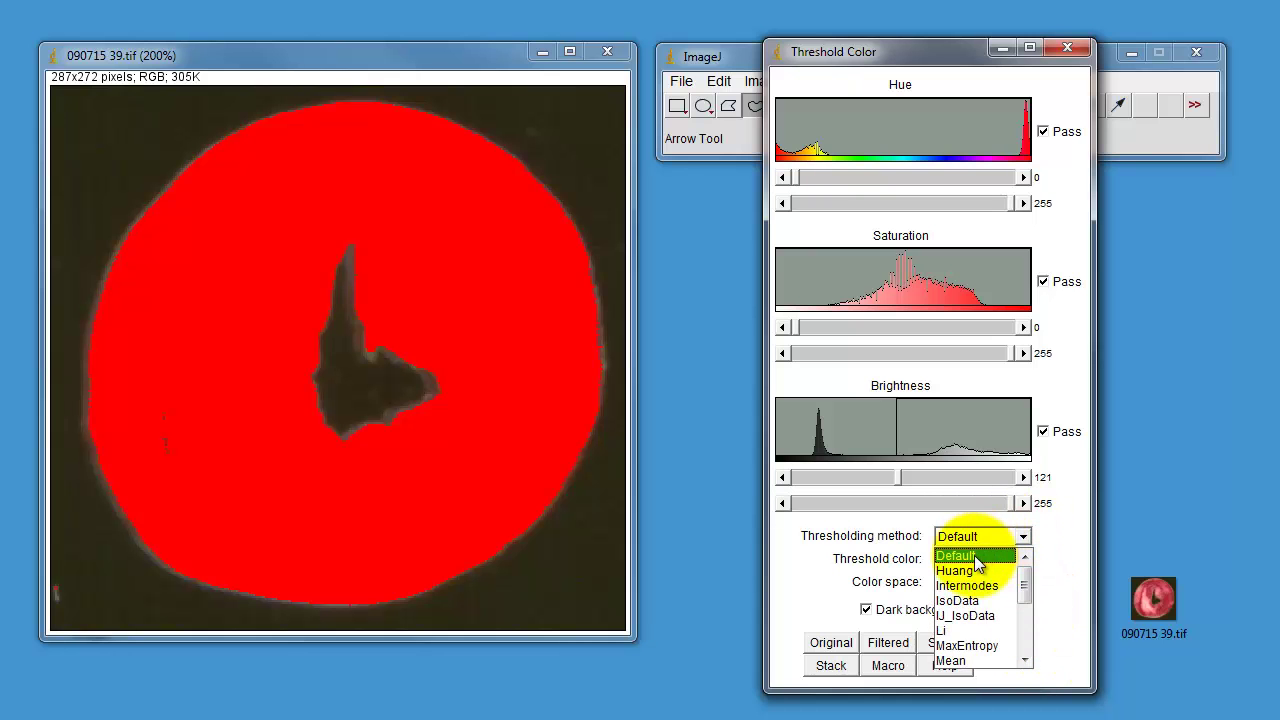
left_click(976, 563)
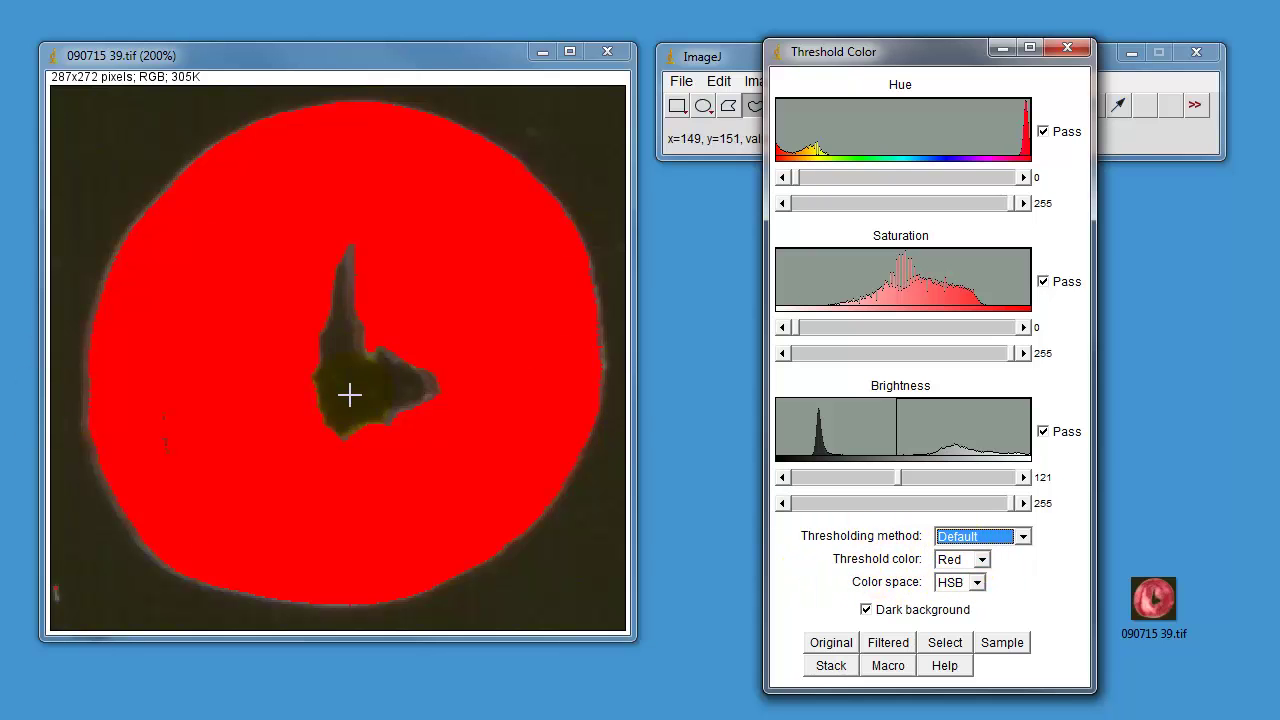
Preview the threshold in White, then Black, then B&W display colours
left_click(982, 559)
left_click(975, 596)
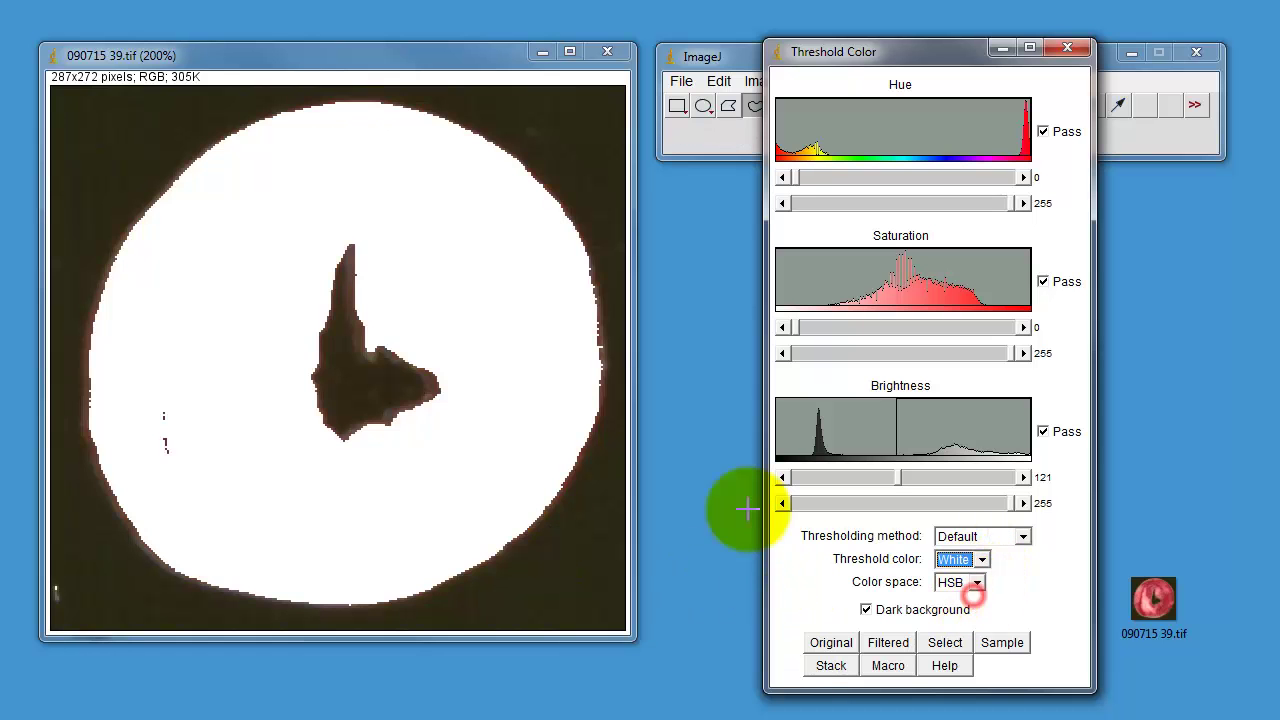
left_click(982, 559)
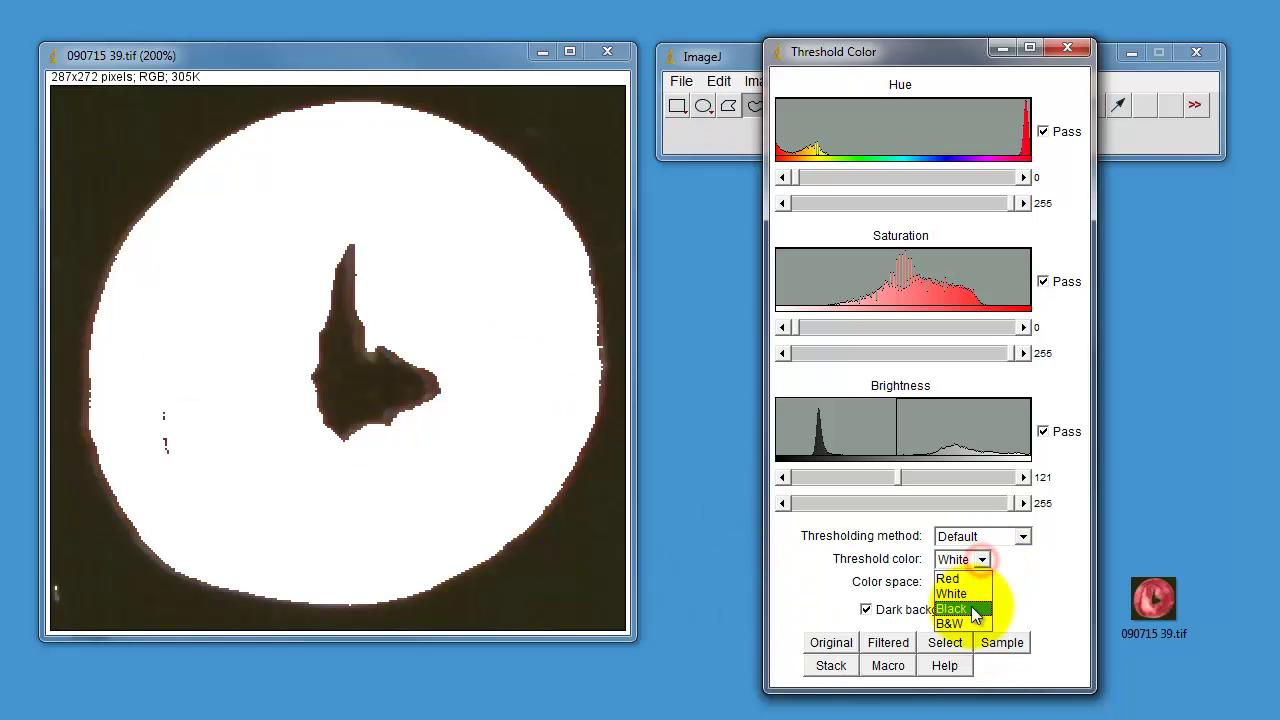
left_click(976, 609)
left_click(982, 560)
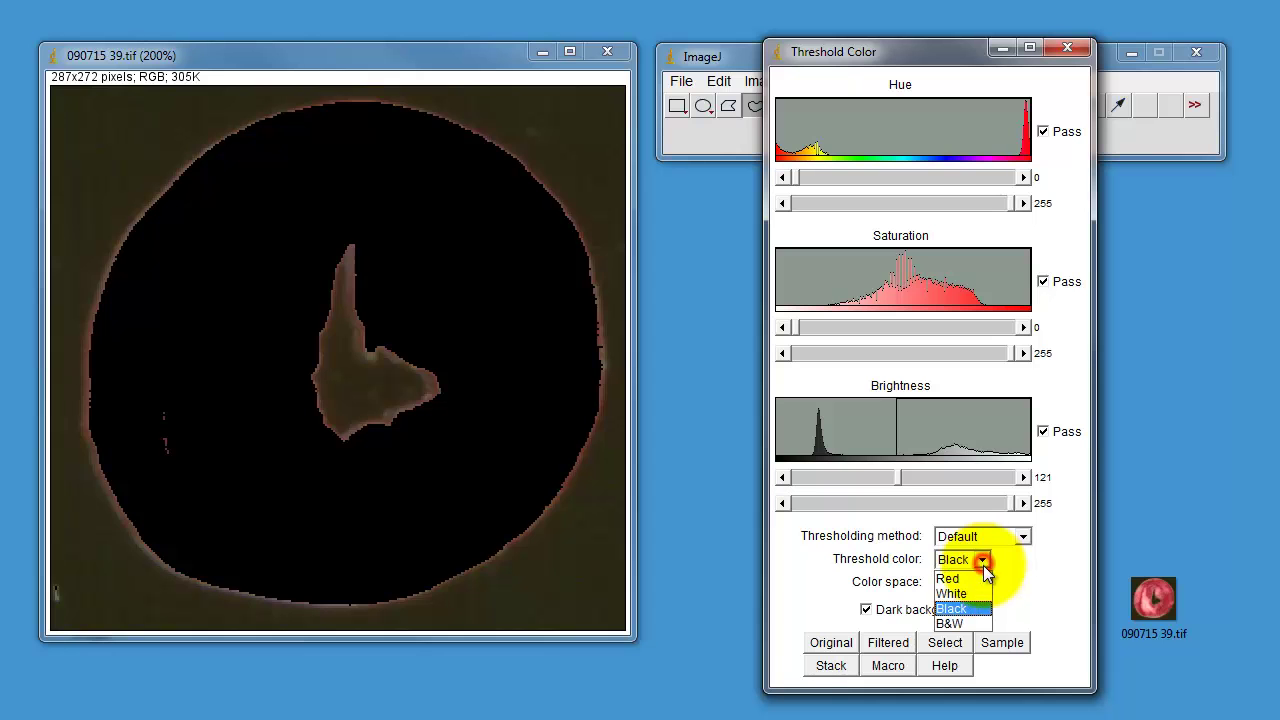
left_click(968, 623)
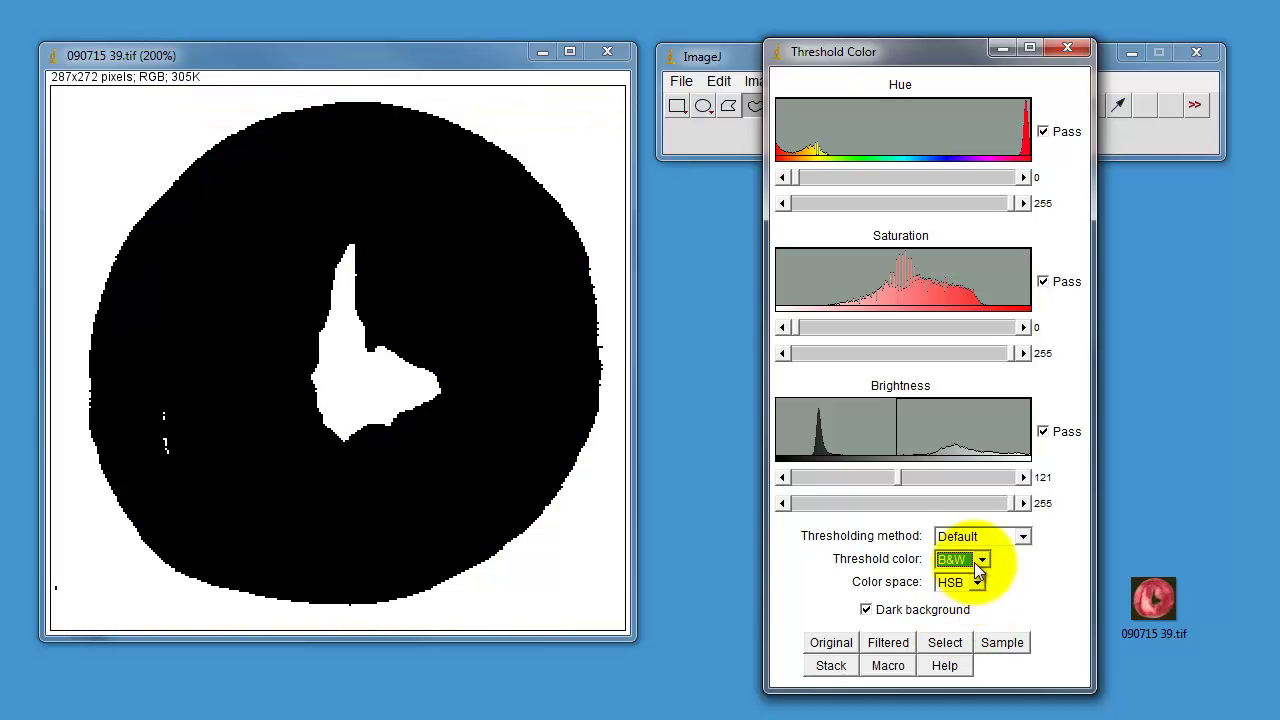
Raise the Brightness minimum to 223 and show the threshold in Red with HSB colour space
left_click_drag(896, 478, 985, 478)
left_click(978, 564)
left_click(966, 578)
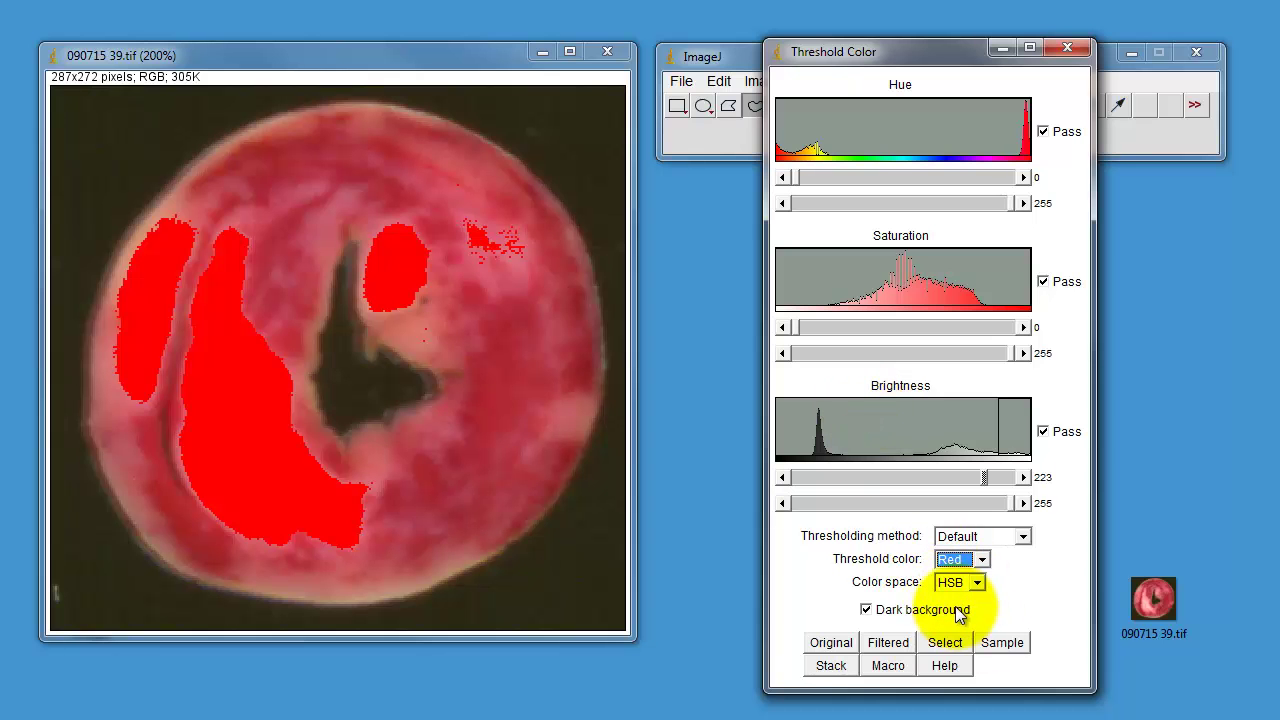
left_click(975, 585)
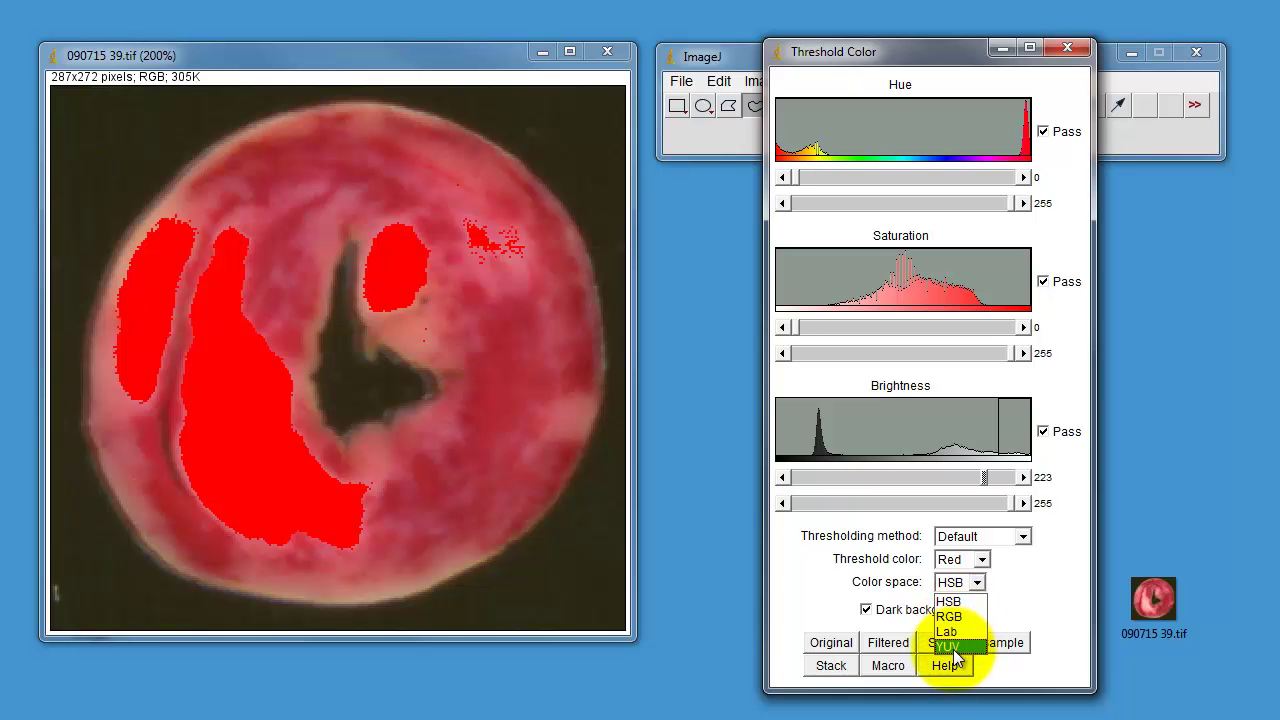
left_click(1032, 589)
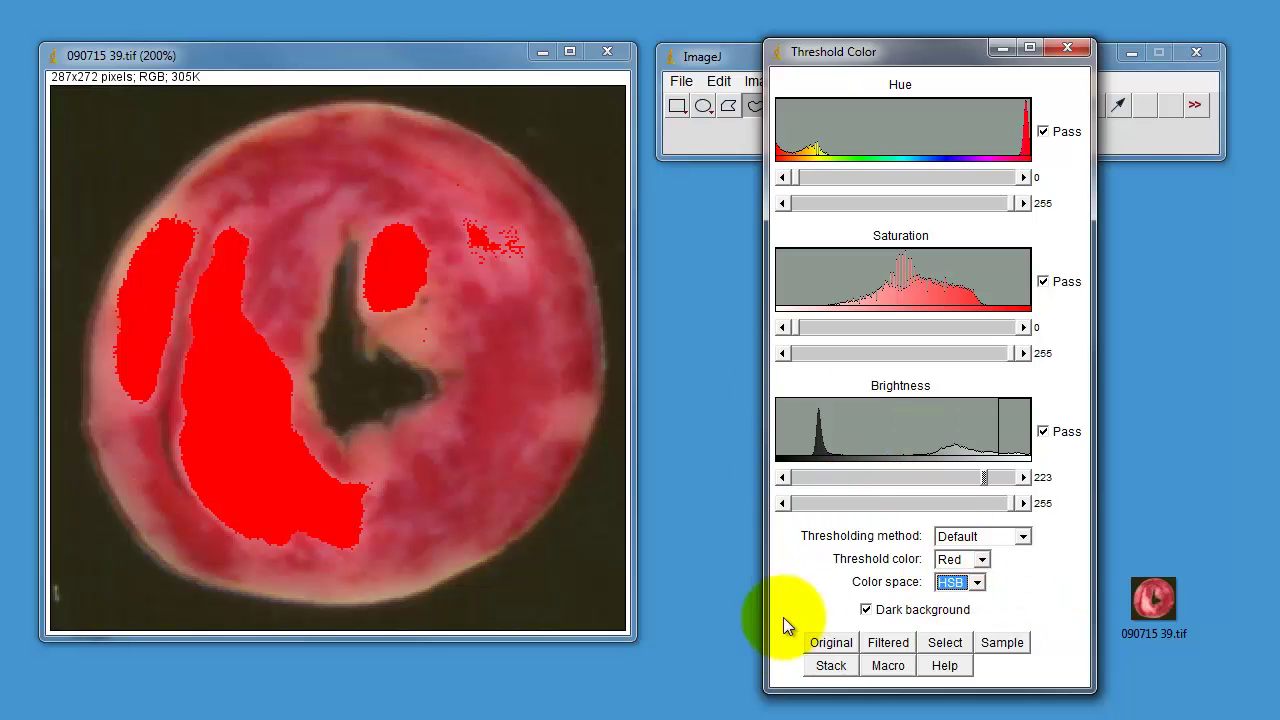
left_click(827, 651)
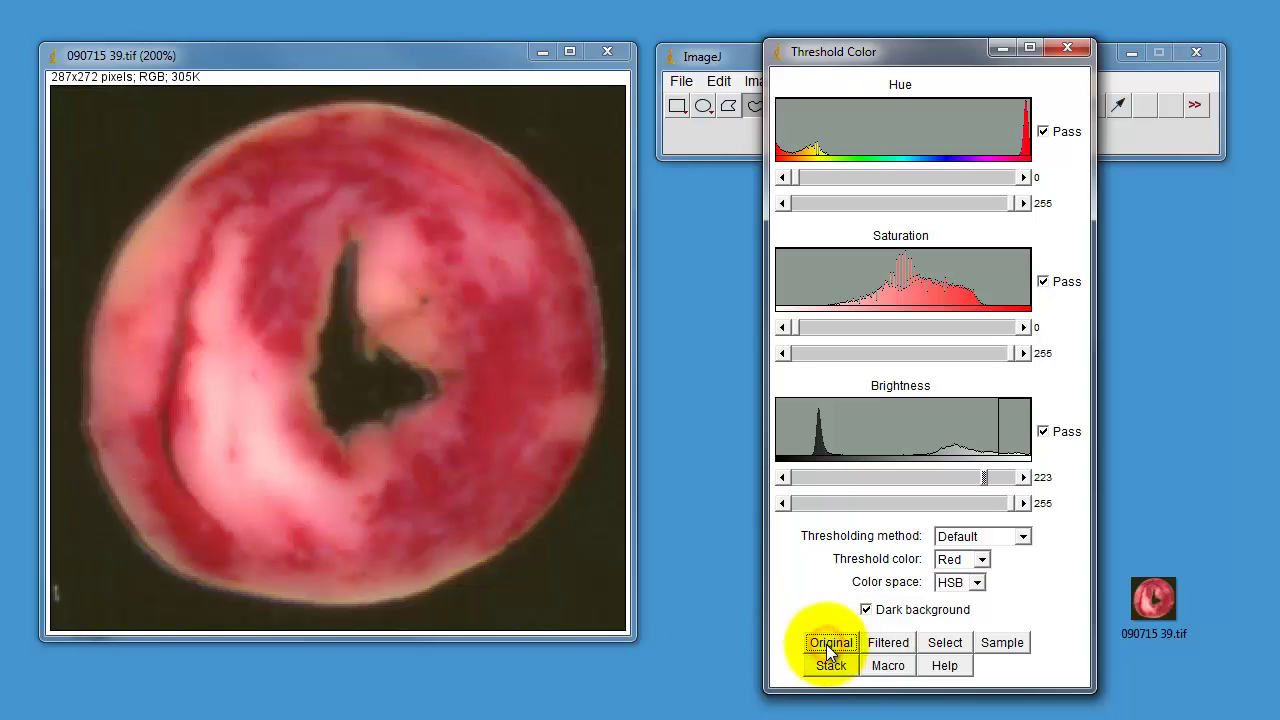
left_click(888, 642)
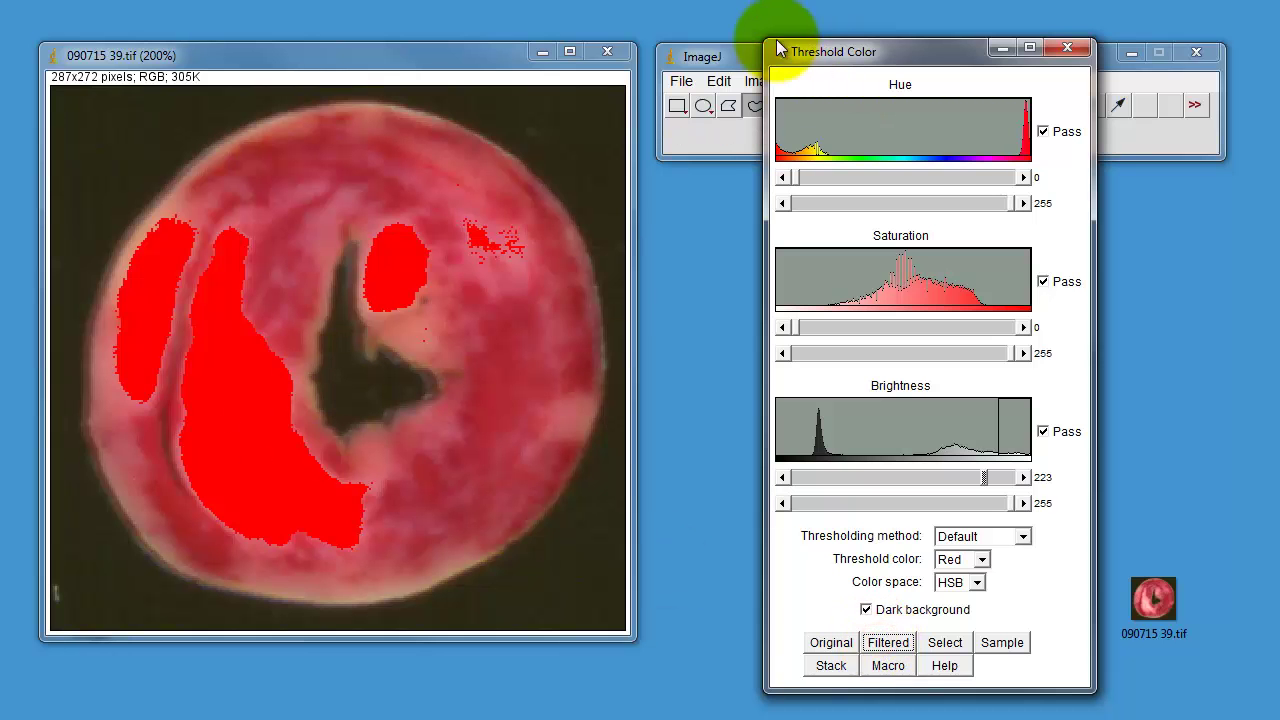
left_click(831, 642)
left_click(888, 642)
left_click(831, 642)
left_click(888, 642)
left_click(831, 642)
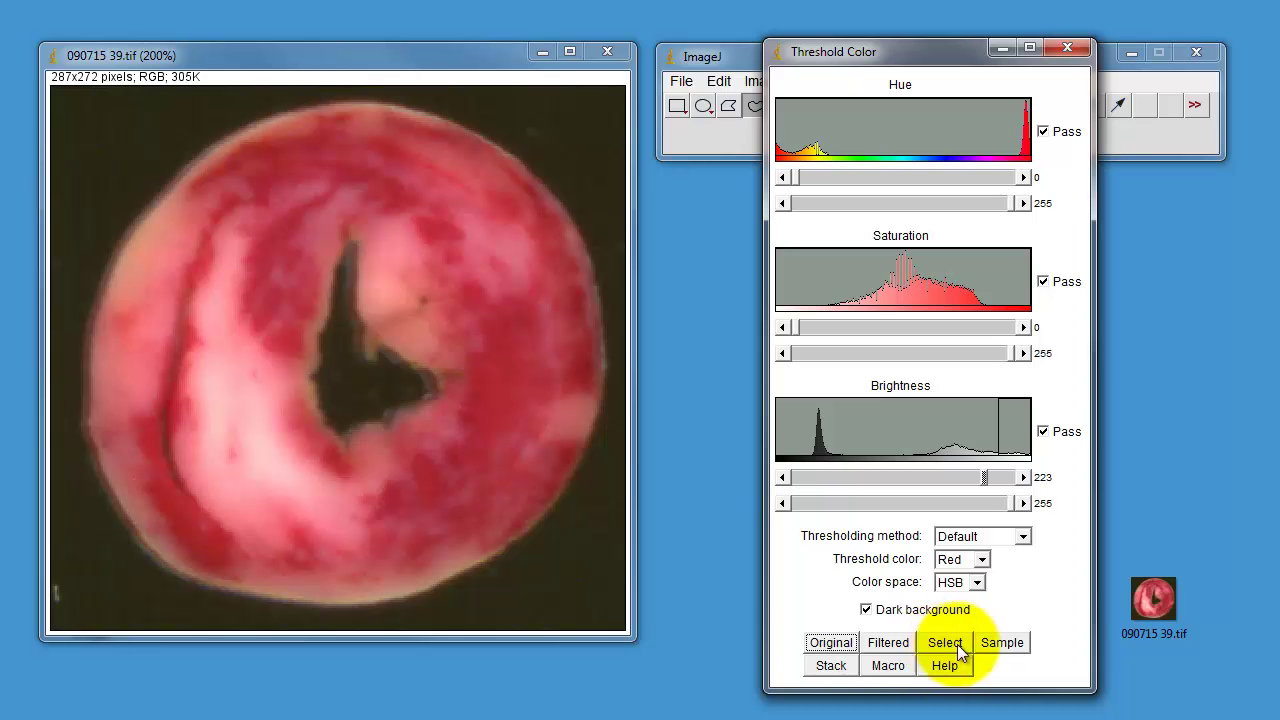
left_click(812, 644)
left_click(889, 646)
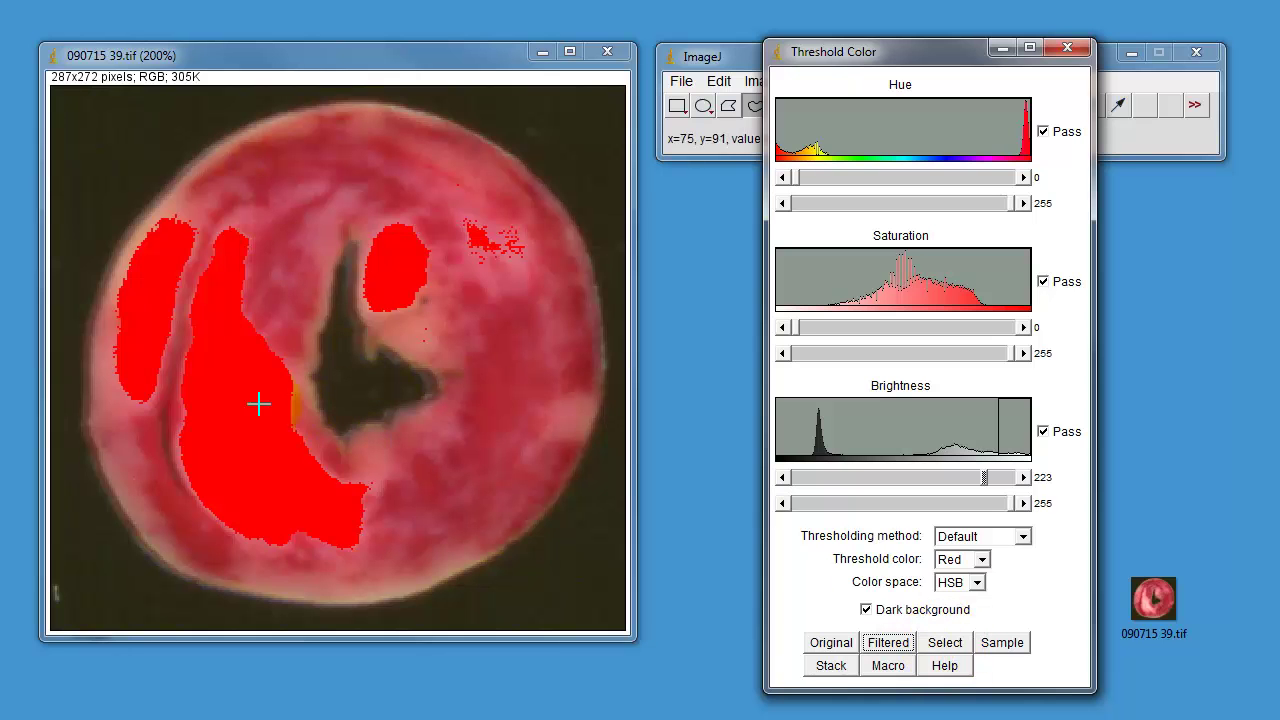
left_click(385, 567)
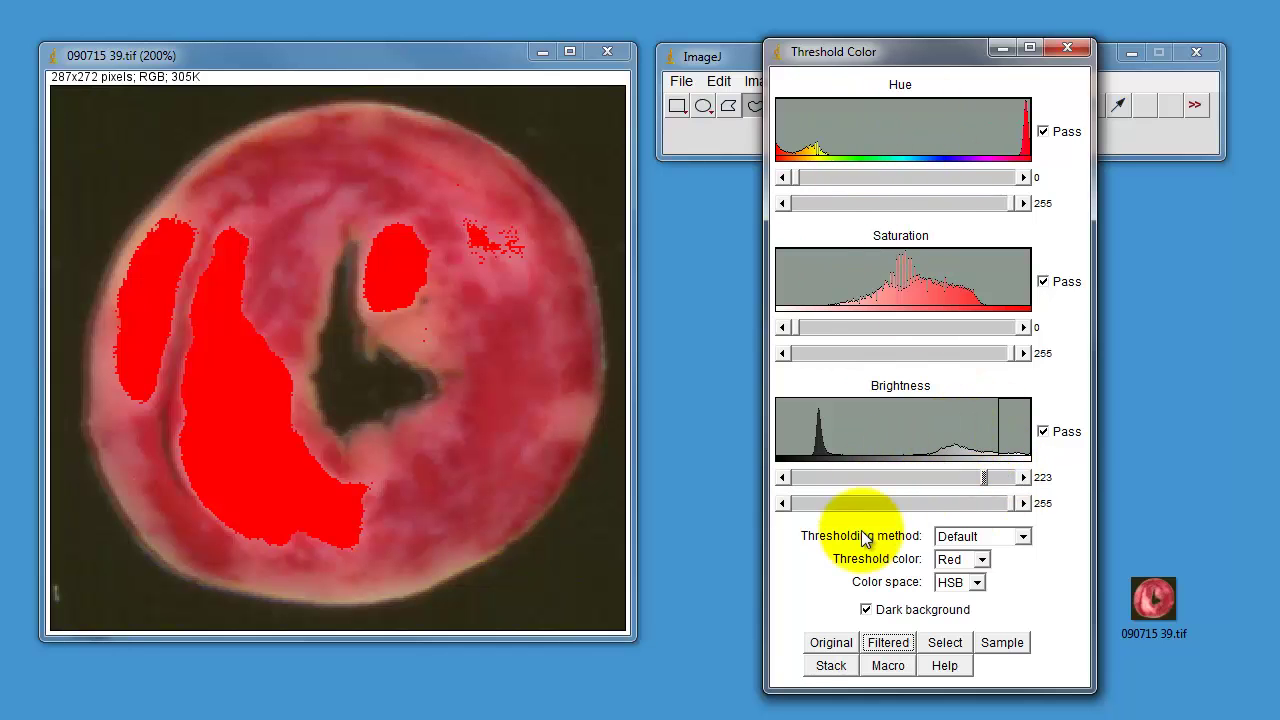
Set the Brightness range to 116–255 so red covers the whole tissue but not the background
left_click(984, 479)
left_click_drag(983, 478, 978, 477)
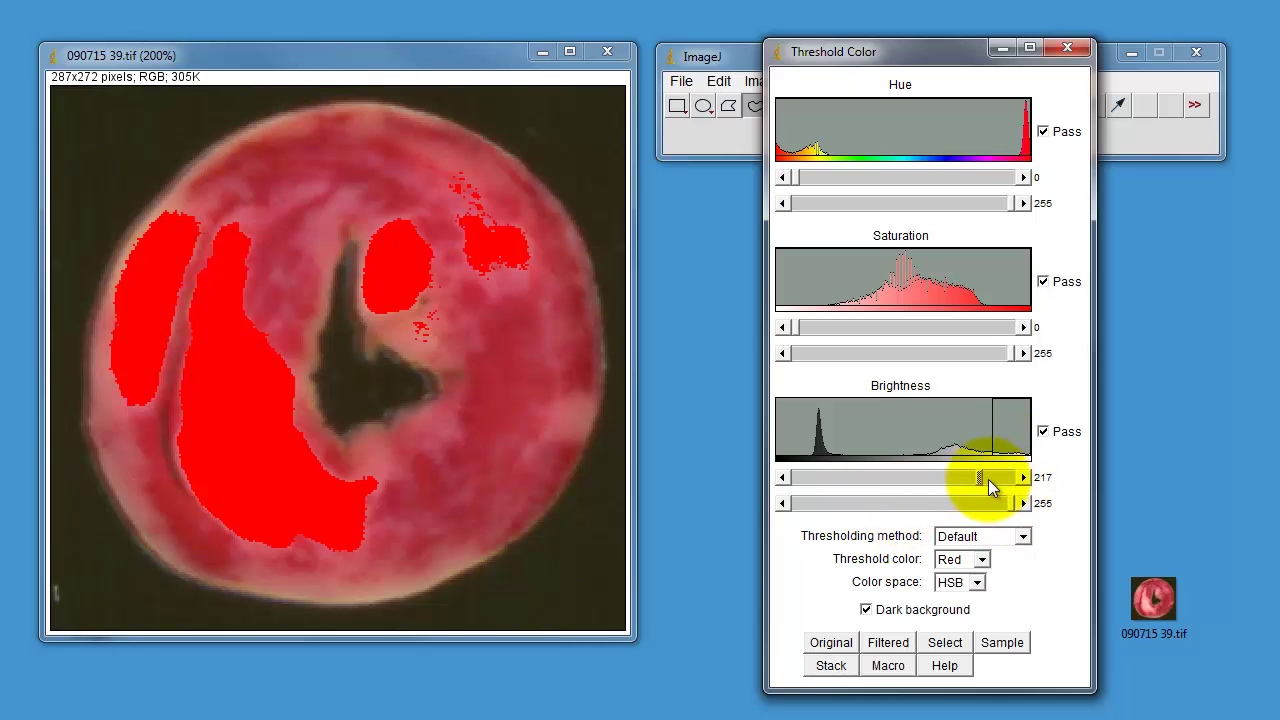
left_click_drag(983, 479, 786, 480)
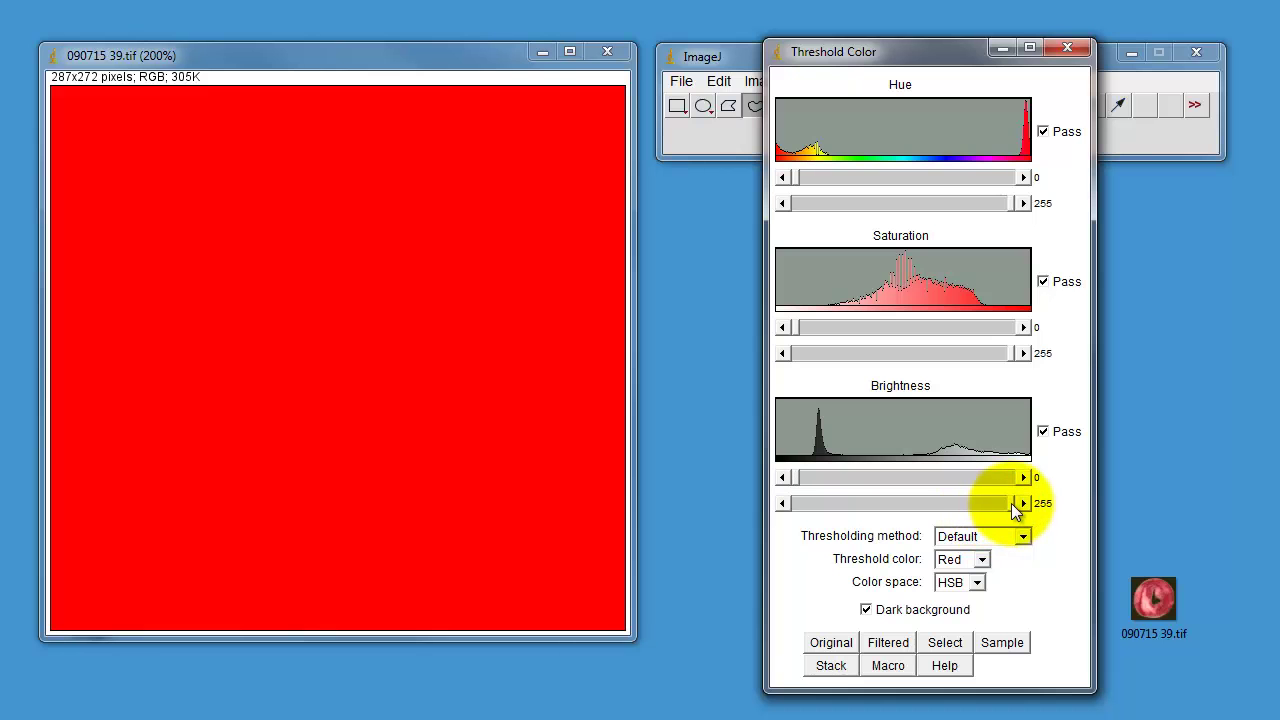
left_click_drag(1011, 503, 881, 518)
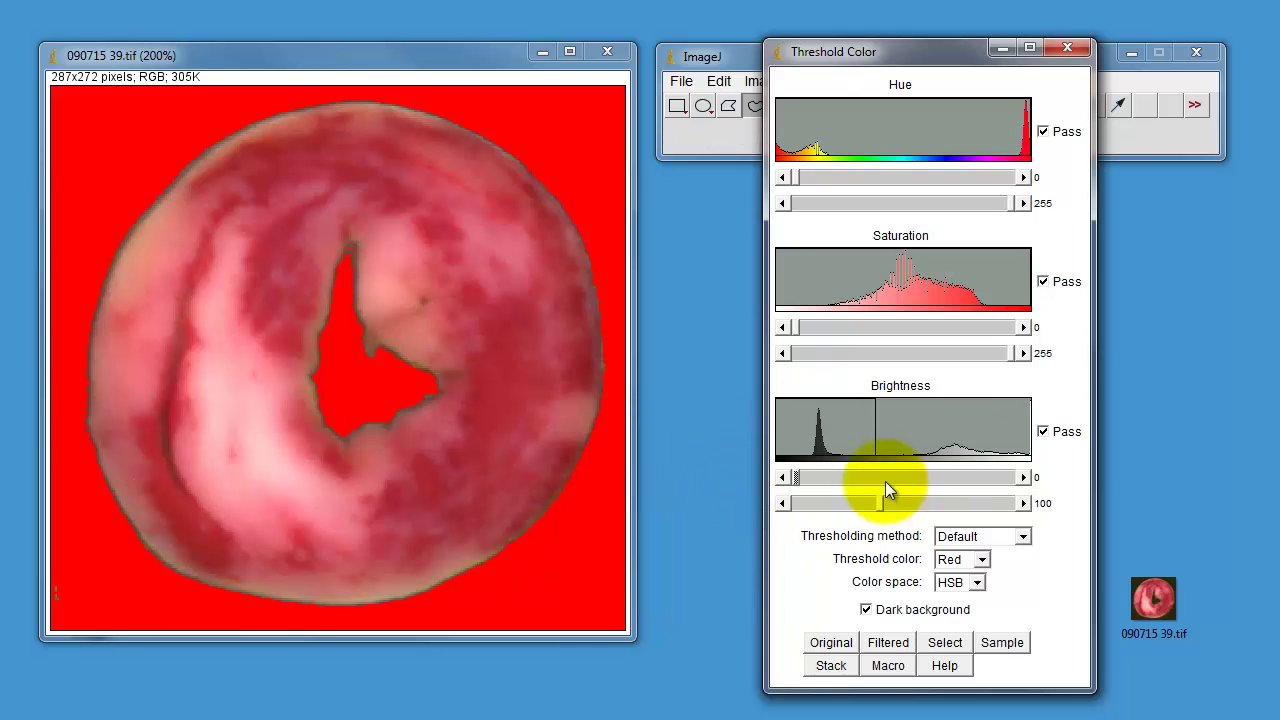
left_click_drag(796, 482, 1055, 512)
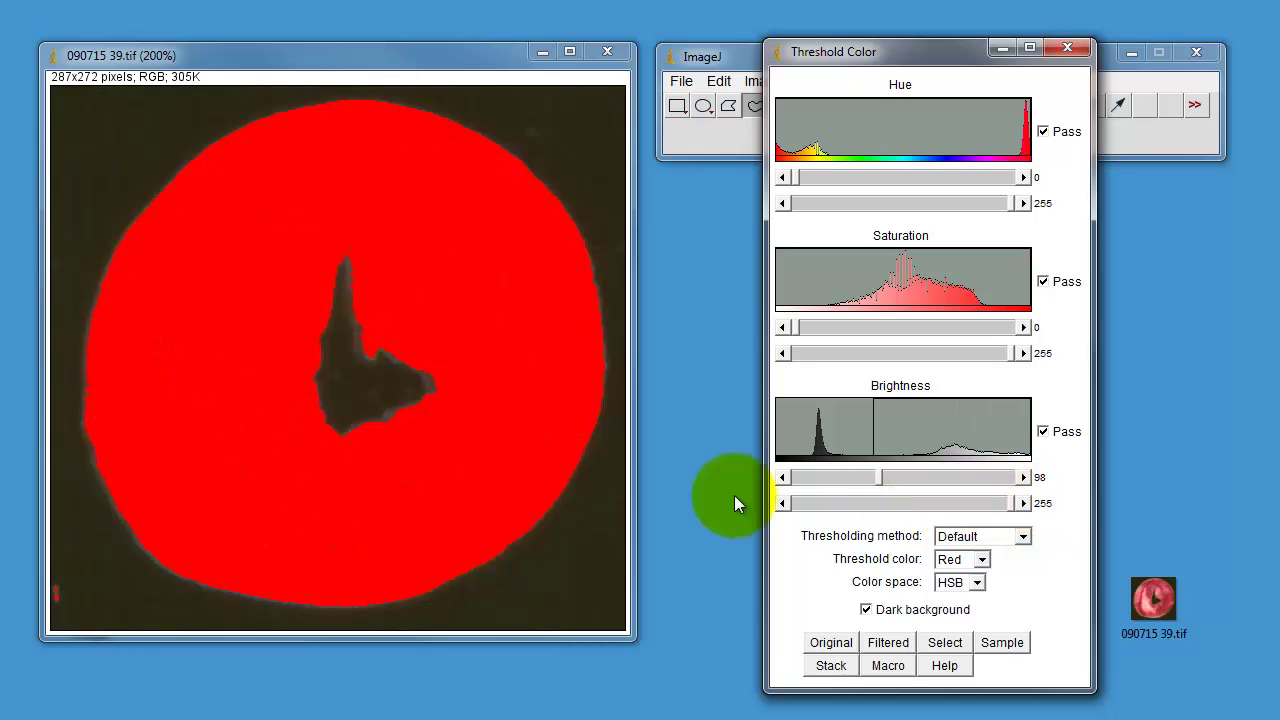
mouse_move(881, 482)
left_mouse_down()
mouse_move(870, 481)
mouse_move(896, 481)
left_mouse_up()
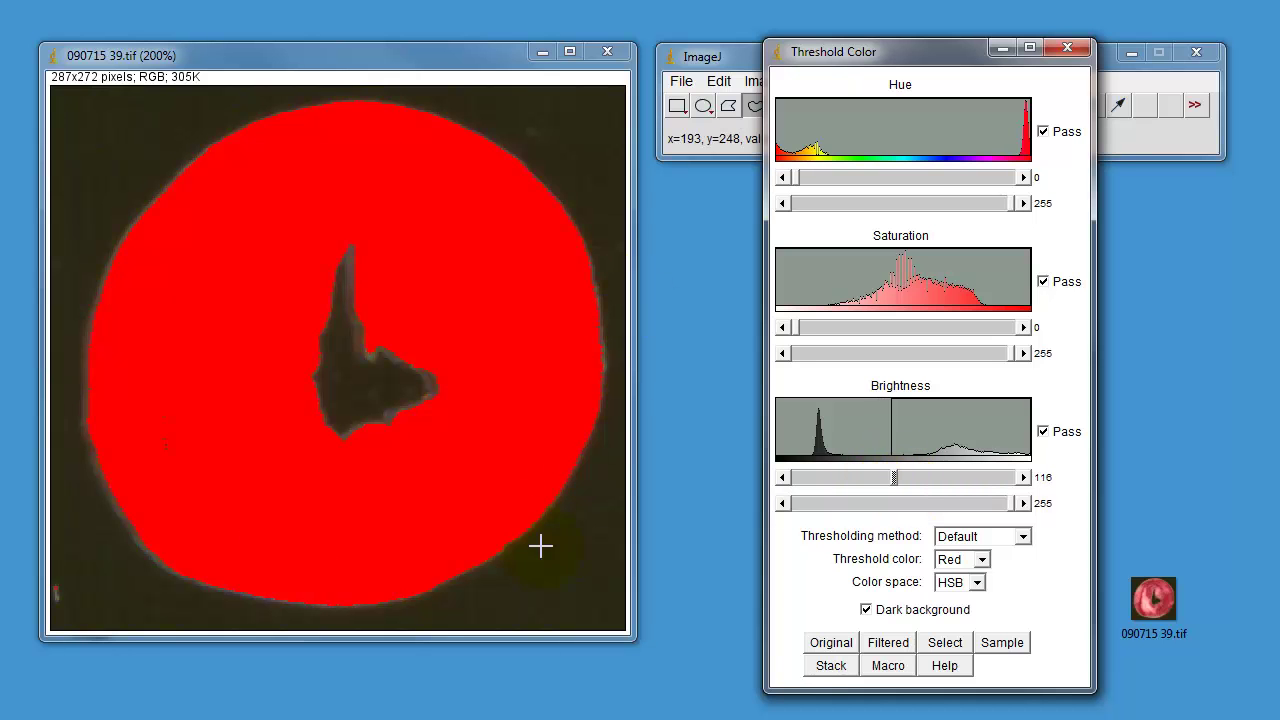
Make a selection from the whole-section threshold and measure it, recording area 48770 in Results
left_click(945, 642)
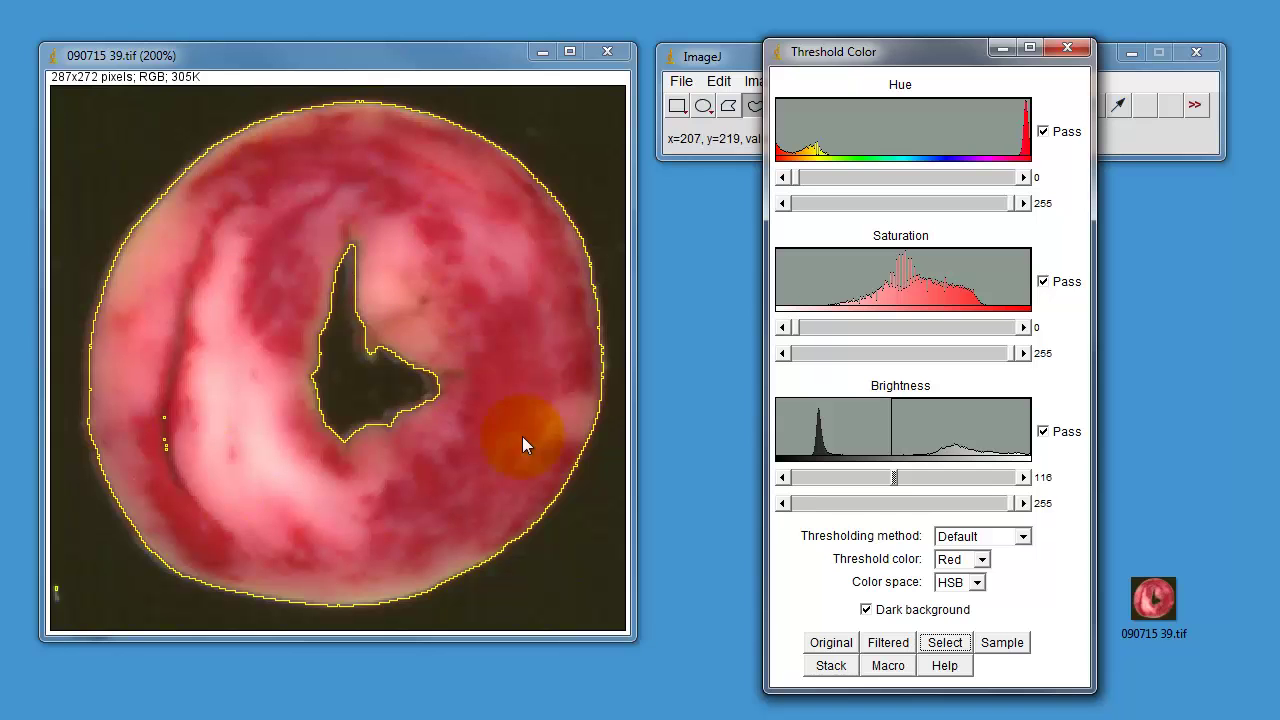
left_click(724, 55)
left_click(886, 80)
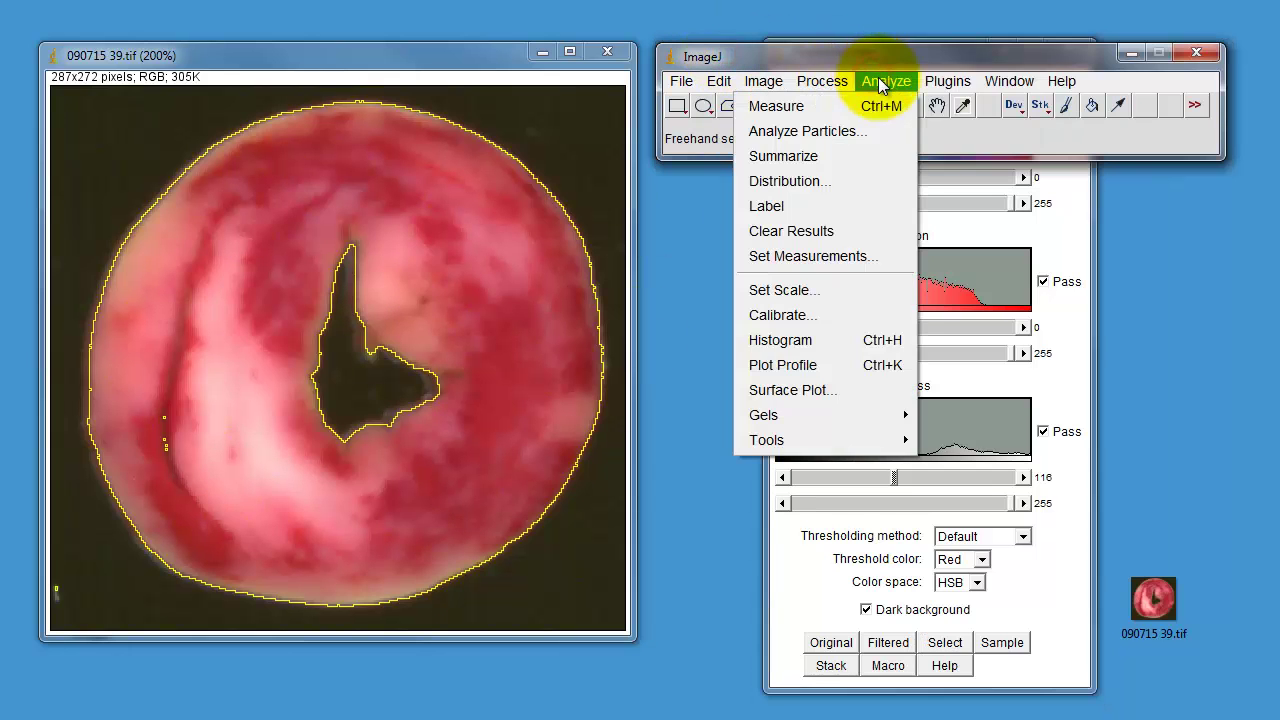
left_click(884, 106)
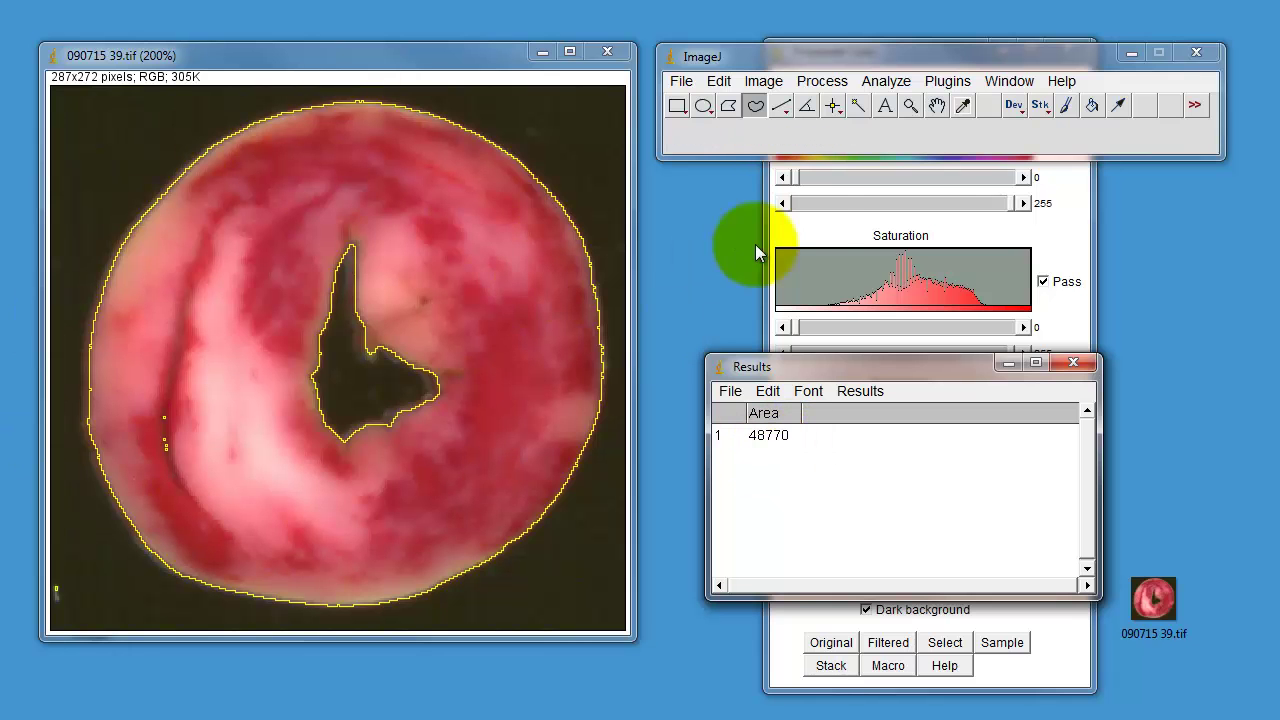
left_click(814, 236)
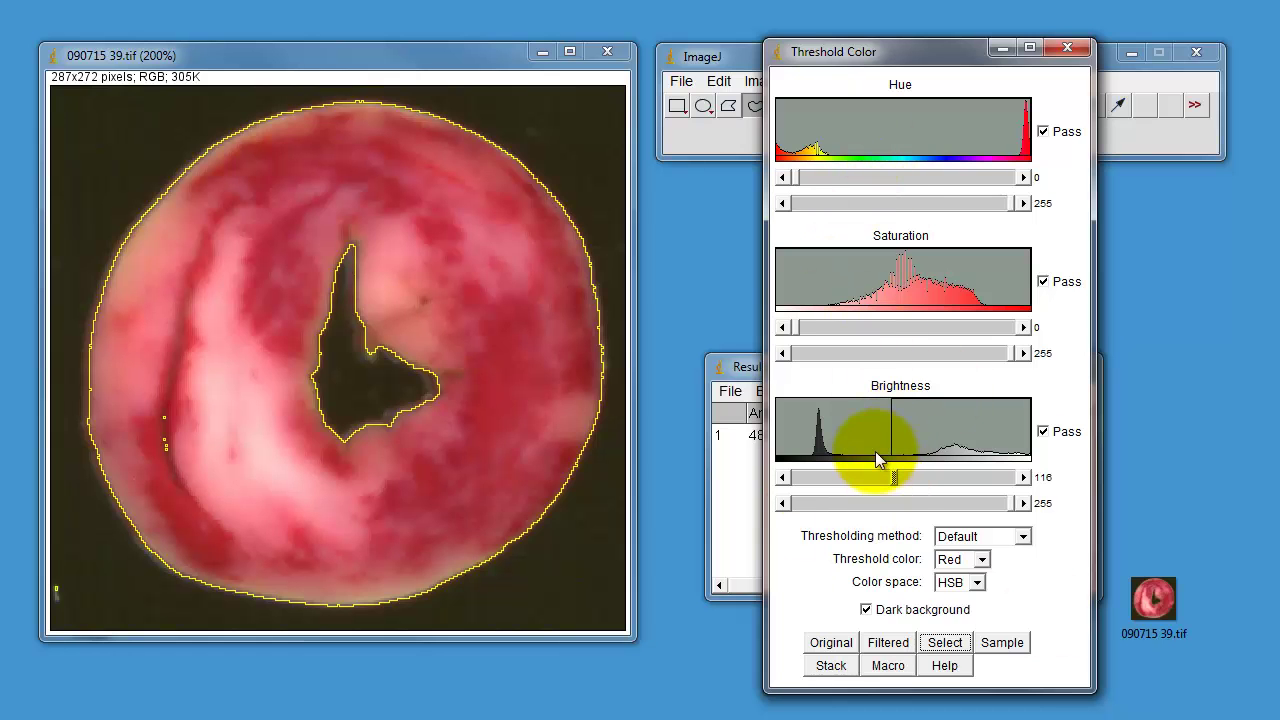
Lower the Saturation maximum to about 146 and Brightness minimum near 171, comparing Original and Filtered views
left_click_drag(894, 481, 975, 480)
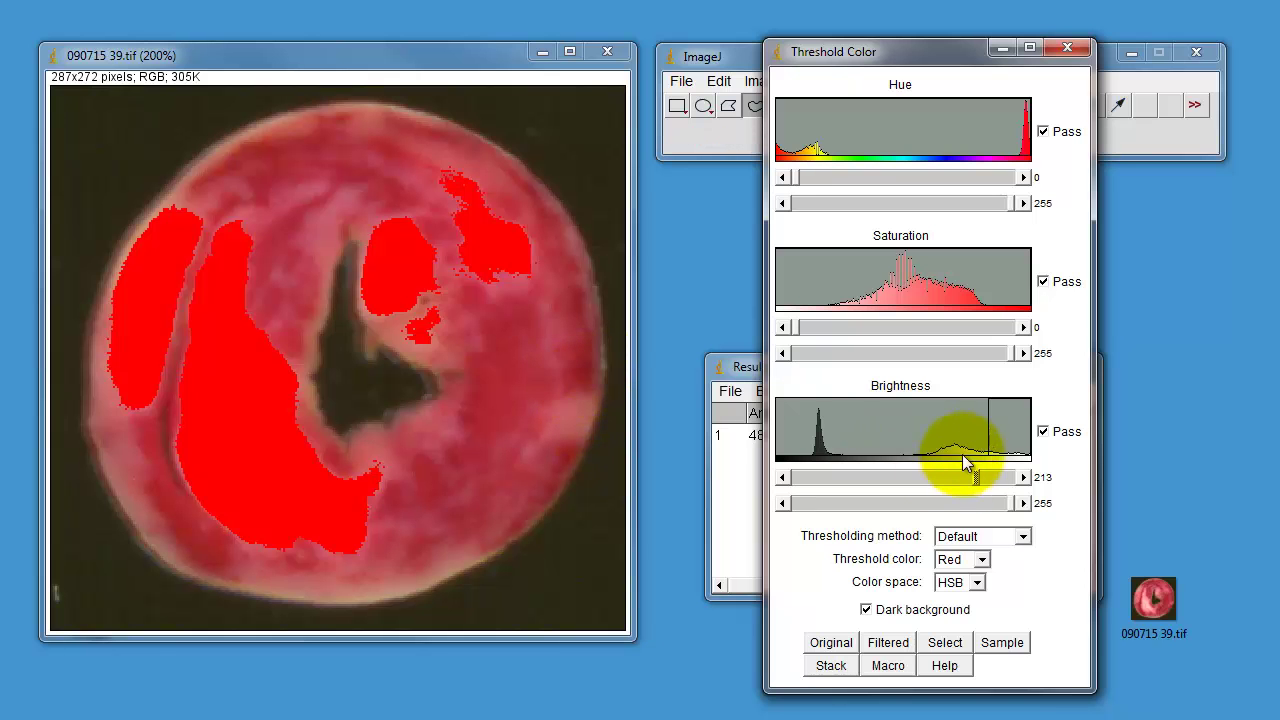
left_click_drag(973, 477, 951, 477)
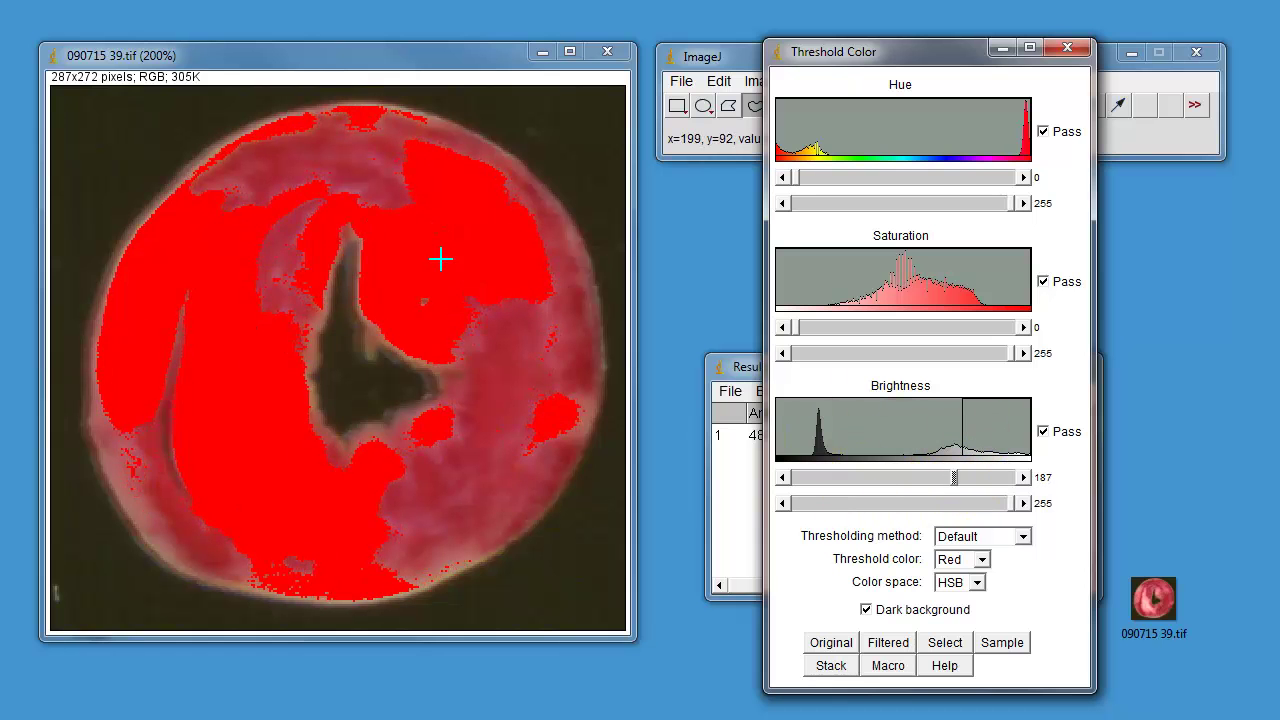
left_click_drag(1012, 353, 914, 358)
mouse_move(957, 473)
left_mouse_down()
mouse_move(971, 475)
mouse_move(934, 477)
left_mouse_up()
left_click_drag(917, 350, 922, 352)
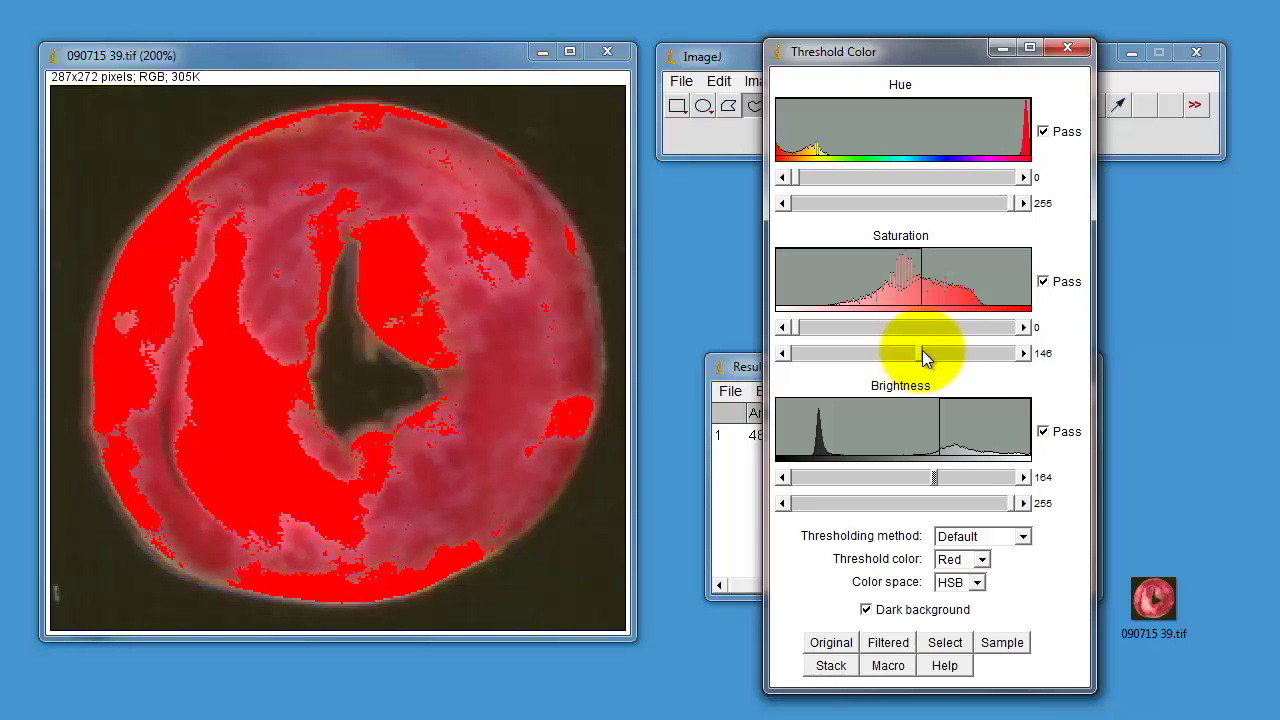
left_click_drag(933, 477, 925, 482)
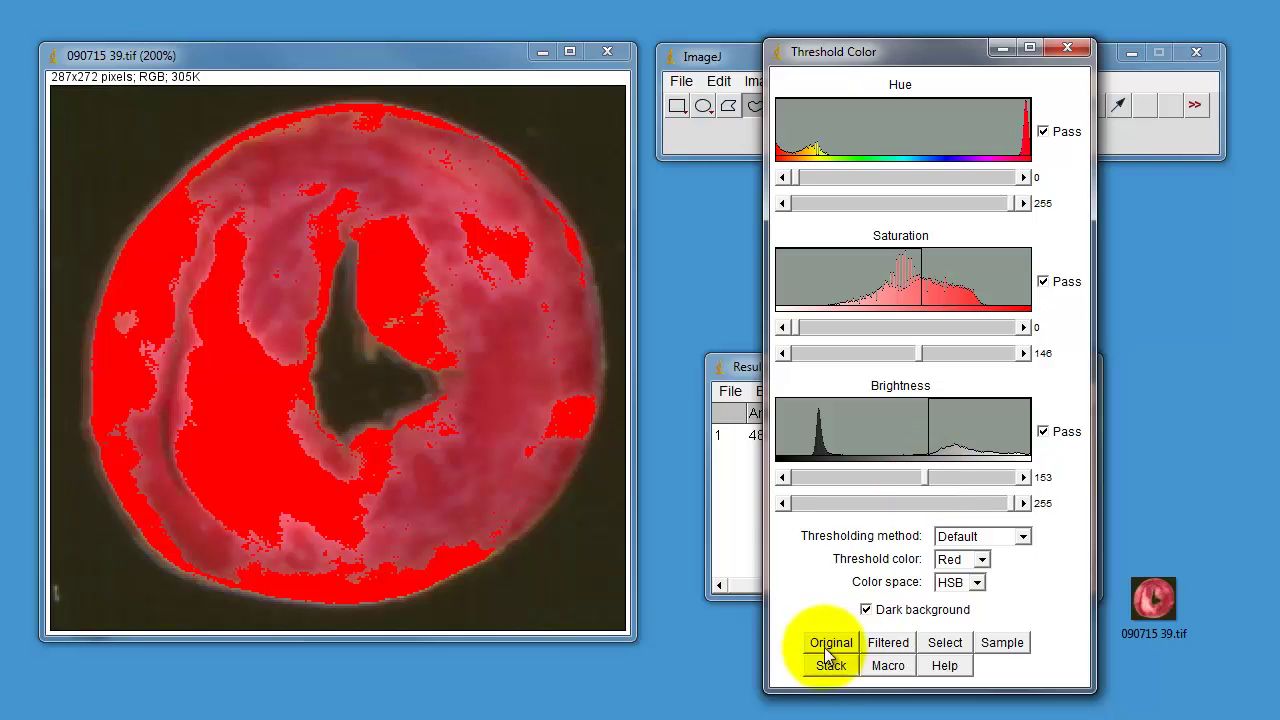
left_click(886, 646)
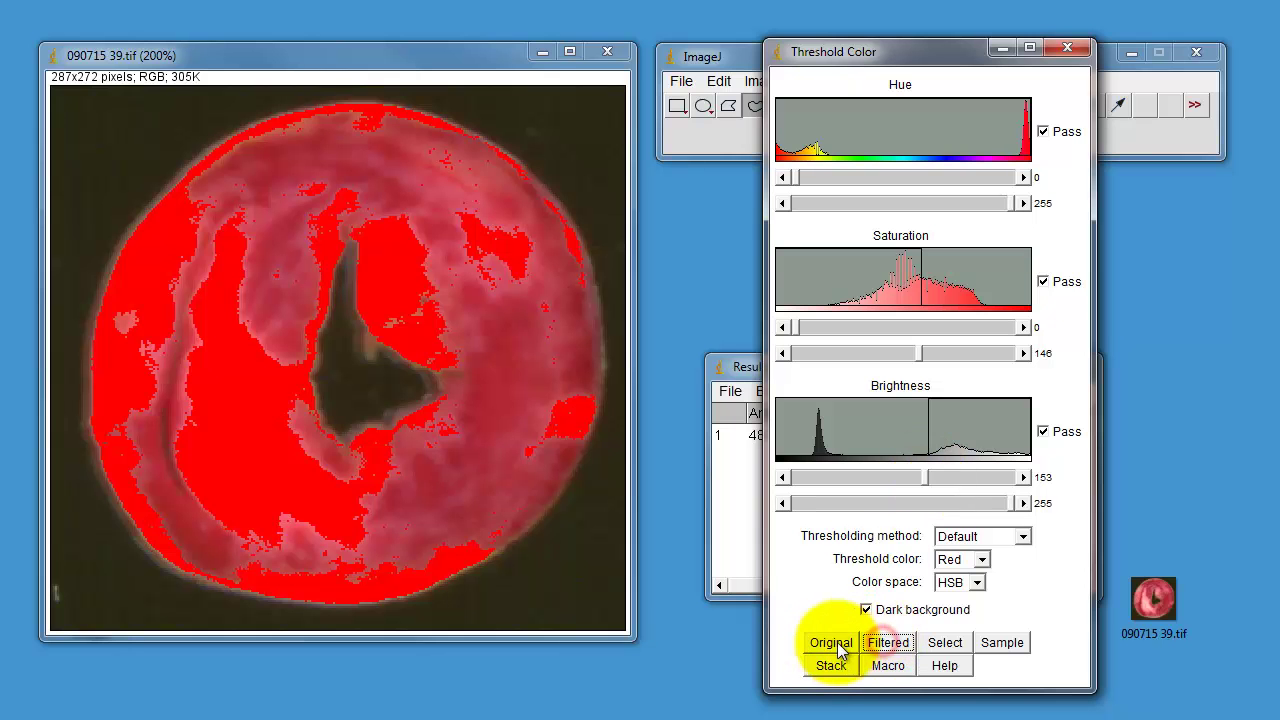
left_click(828, 643)
left_click(886, 644)
left_click(828, 643)
left_click(886, 644)
left_click(828, 643)
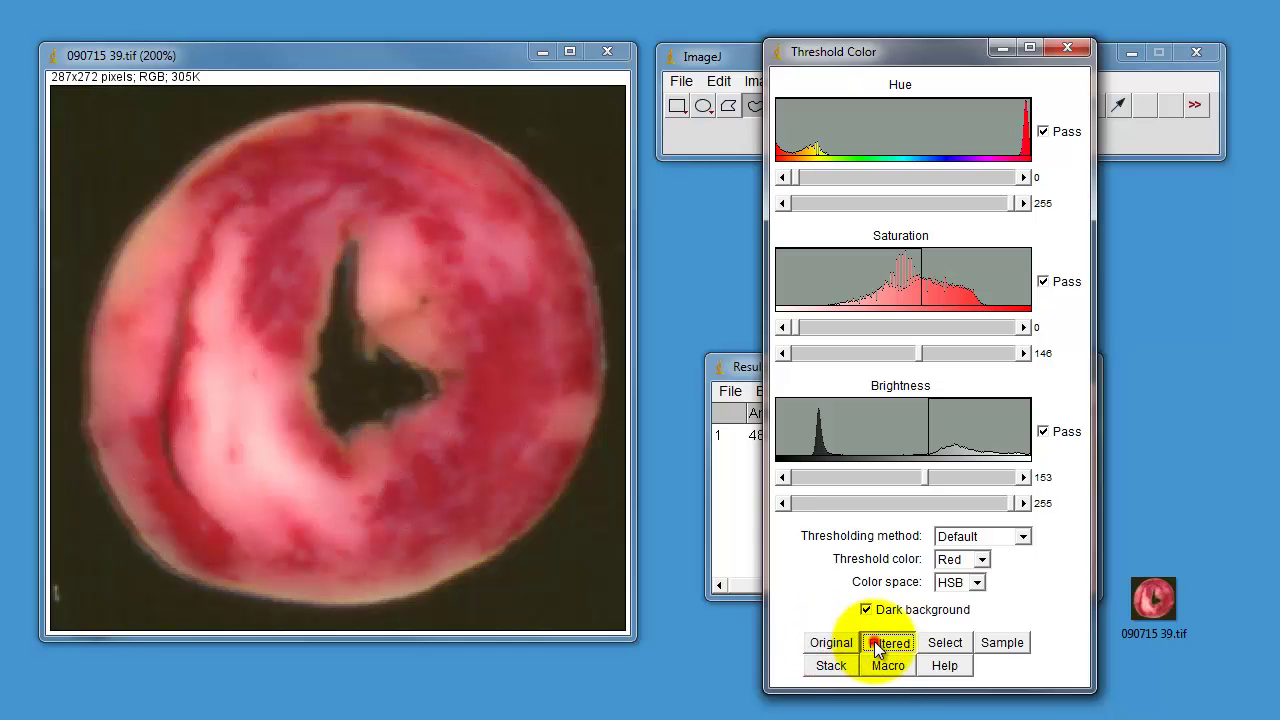
left_click(886, 644)
left_click(828, 643)
left_click(886, 644)
left_click(828, 643)
left_click(882, 644)
Fine-tune to Saturation 0–149 and Brightness 166–255, rechecking the overlay against the original image
left_click_drag(926, 483, 928, 478)
left_click_drag(921, 362, 926, 362)
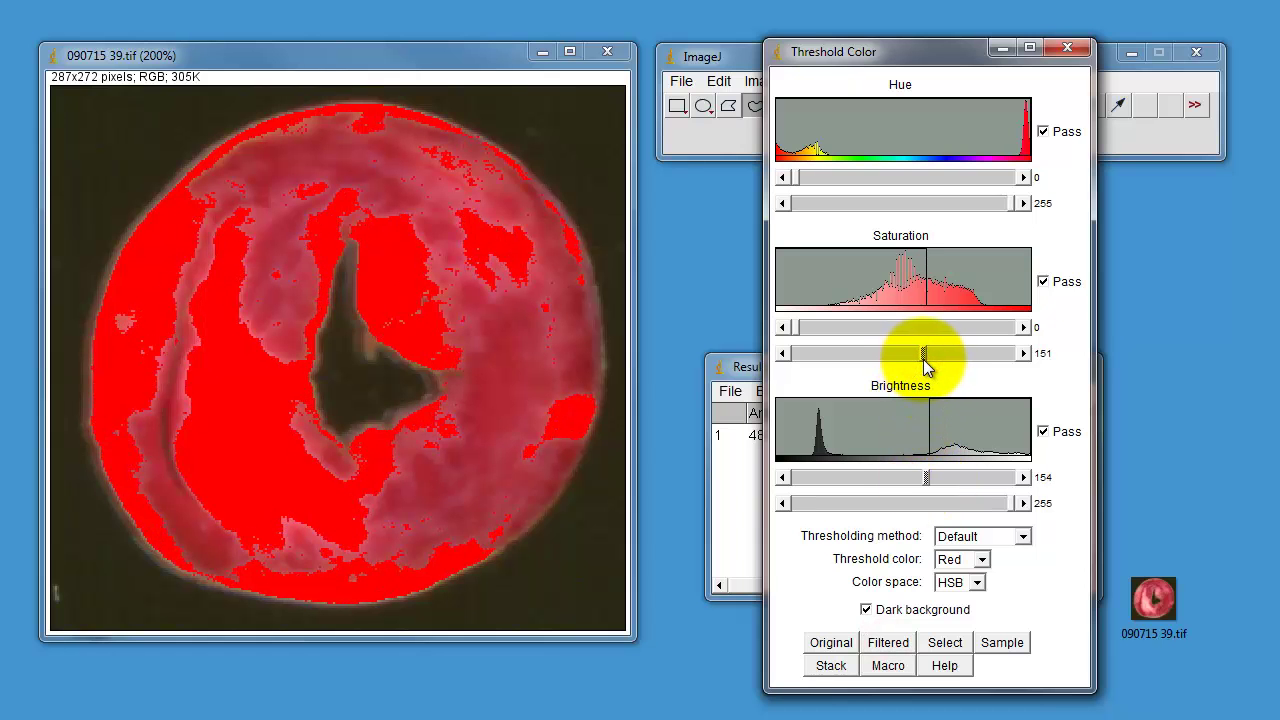
left_click(831, 642)
left_click(886, 645)
left_click(831, 642)
left_click(886, 643)
left_click(834, 644)
left_click(887, 643)
left_click(831, 643)
left_click(887, 643)
left_click(831, 643)
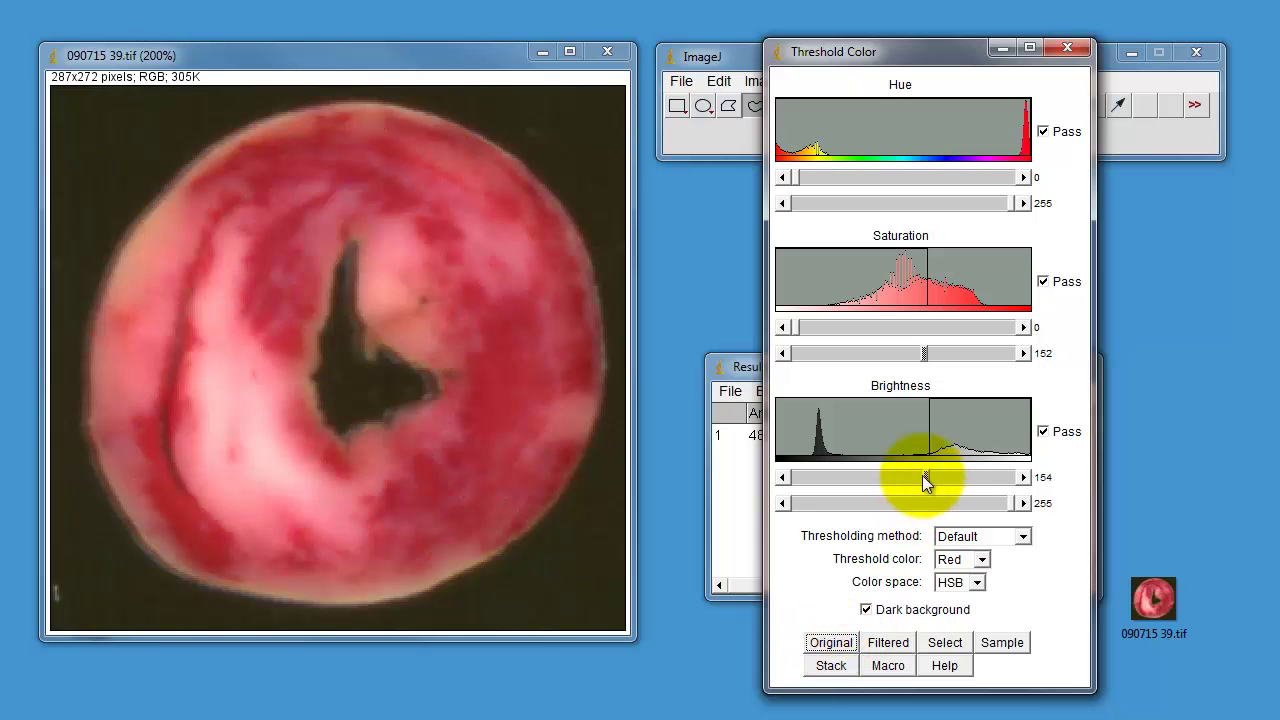
left_click_drag(924, 476, 934, 480)
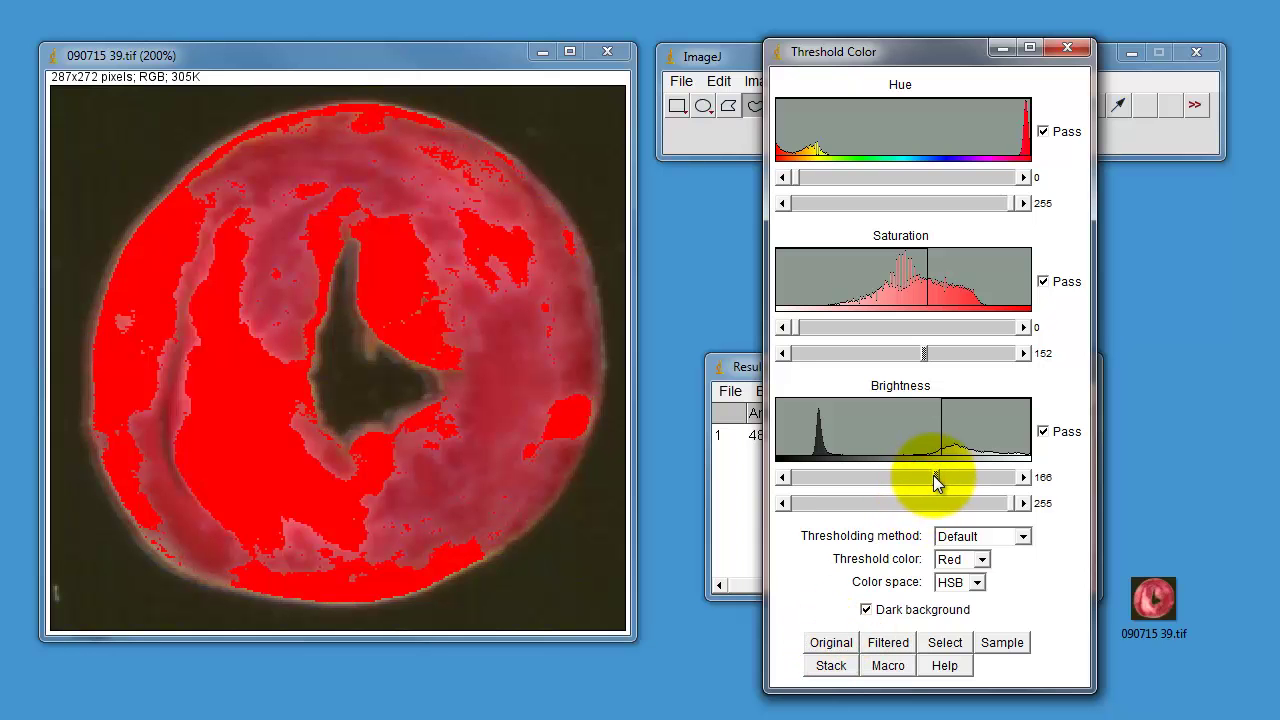
left_click(930, 355)
left_click_drag(930, 355, 922, 354)
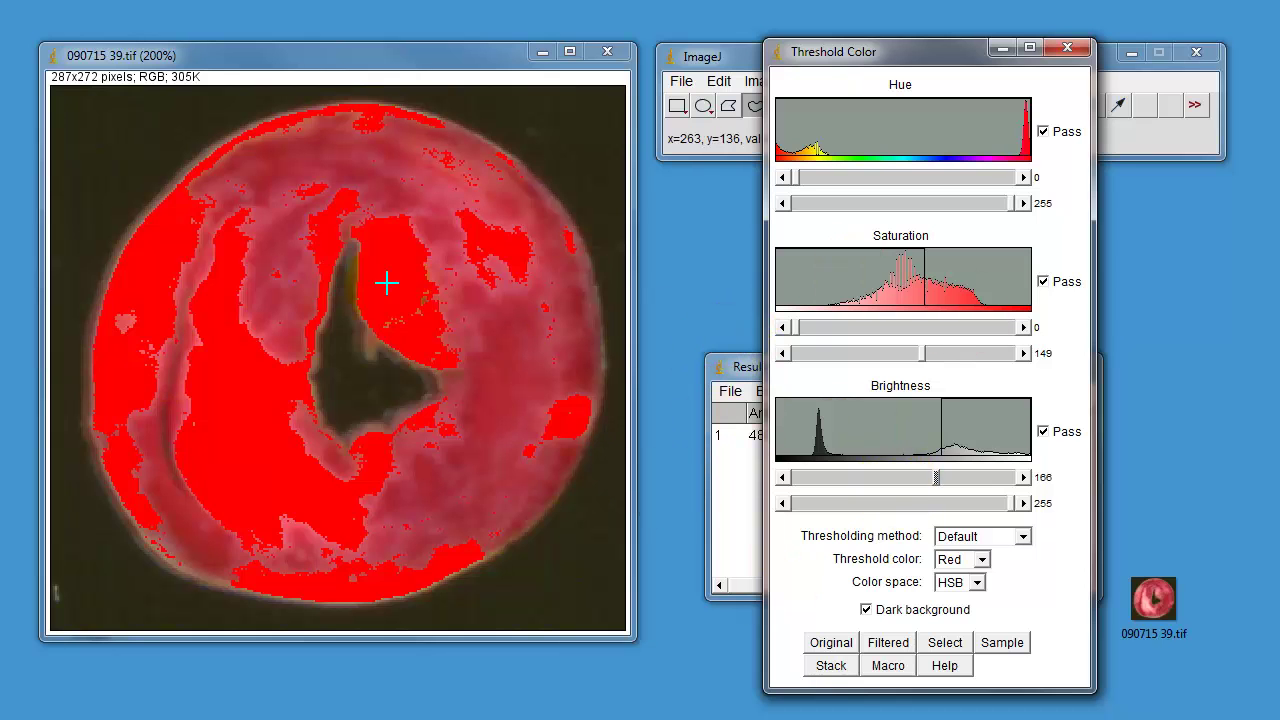
Select the pale infarct threshold and measure it, adding area 19775 as Results row 2
left_click(945, 643)
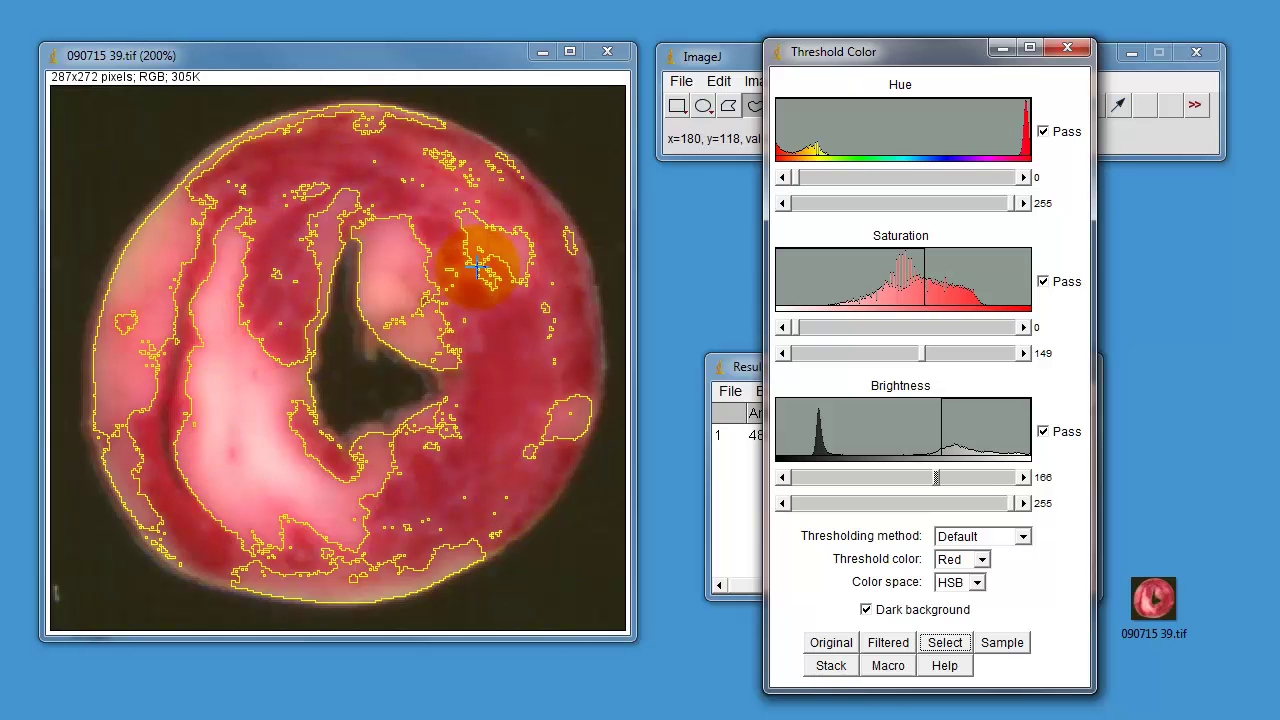
left_click(705, 58)
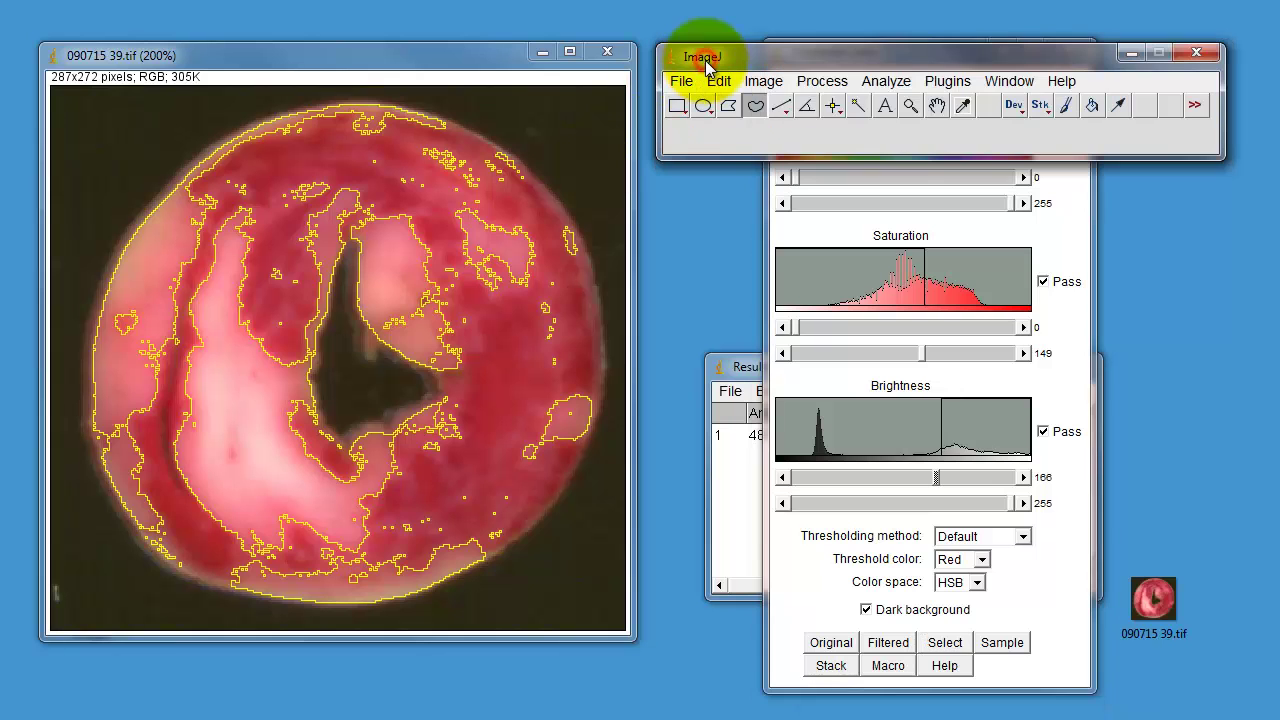
left_click(874, 81)
left_click(857, 108)
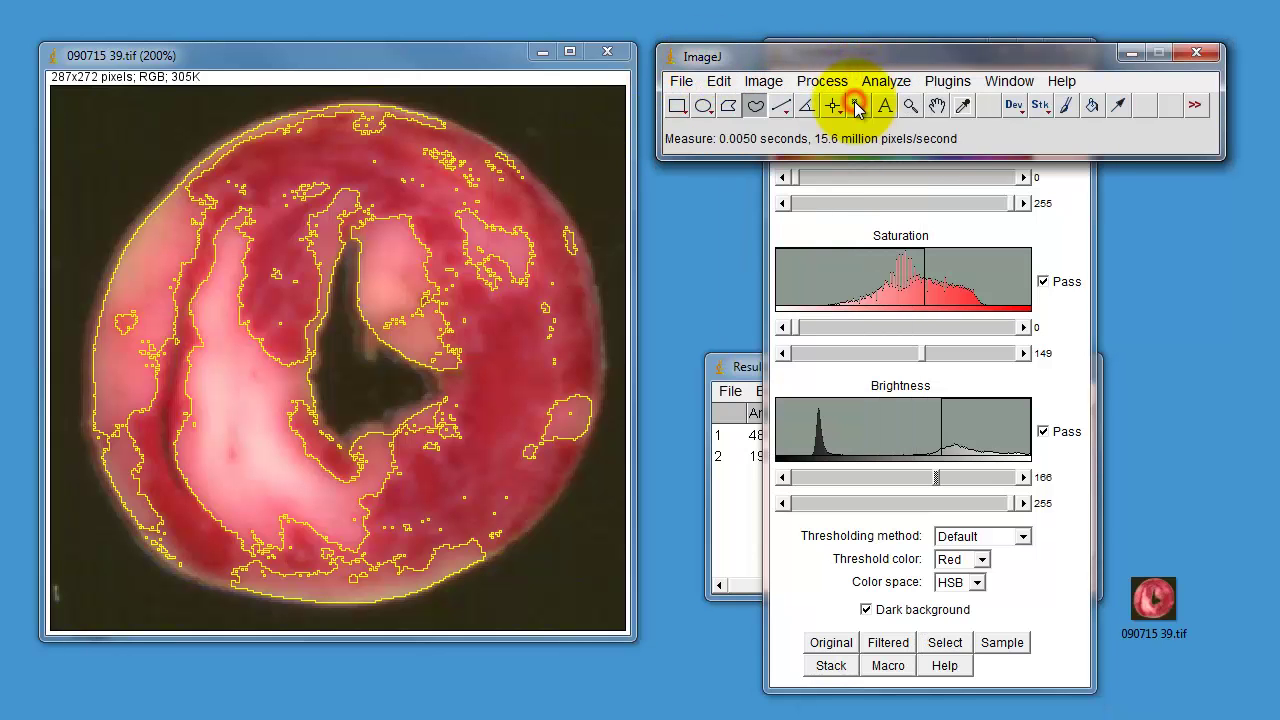
left_click(742, 366)
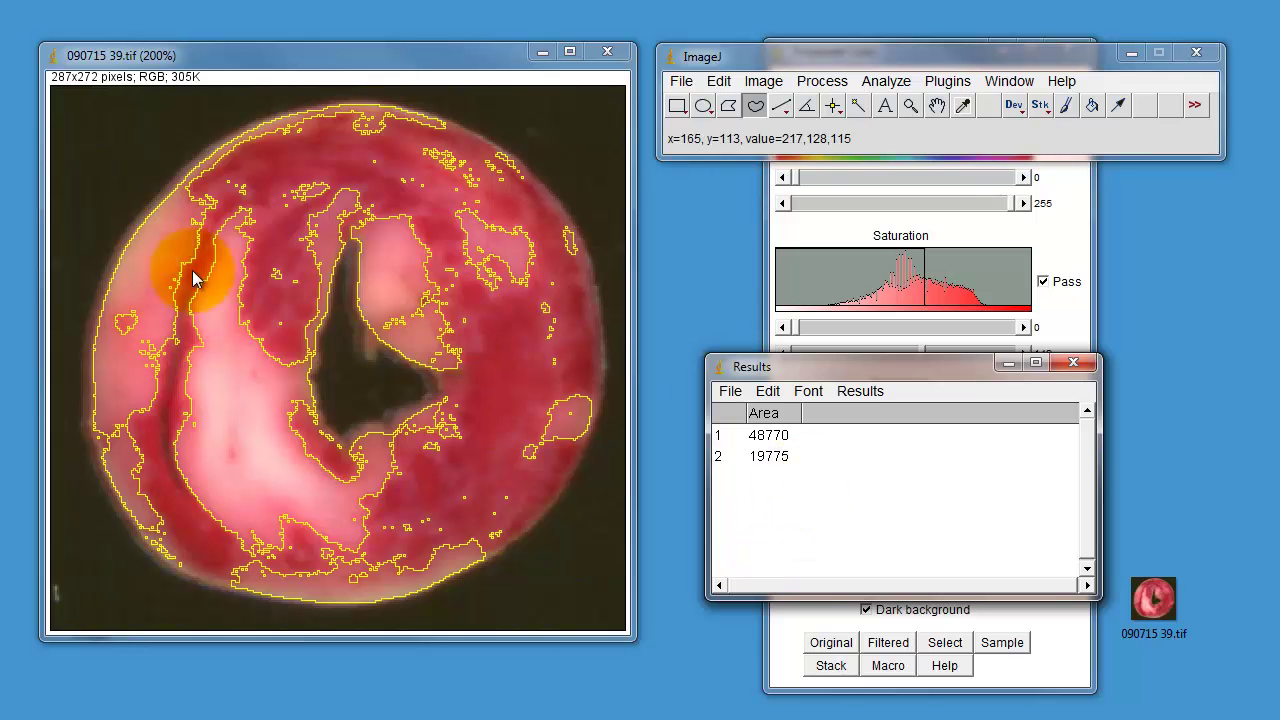
Retarget the threshold to red tissue: Saturation max 255, min near 139, Brightness min near 132, compared with the original
left_click(1071, 223)
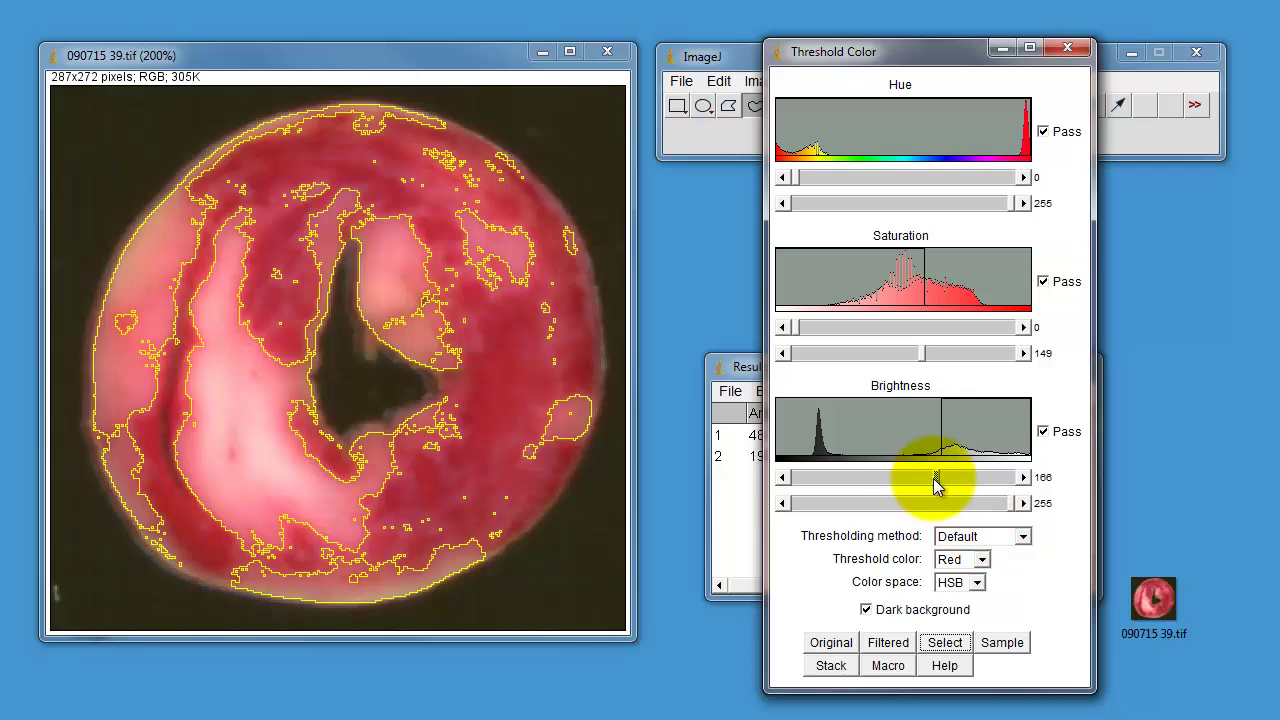
left_click_drag(932, 475, 860, 477)
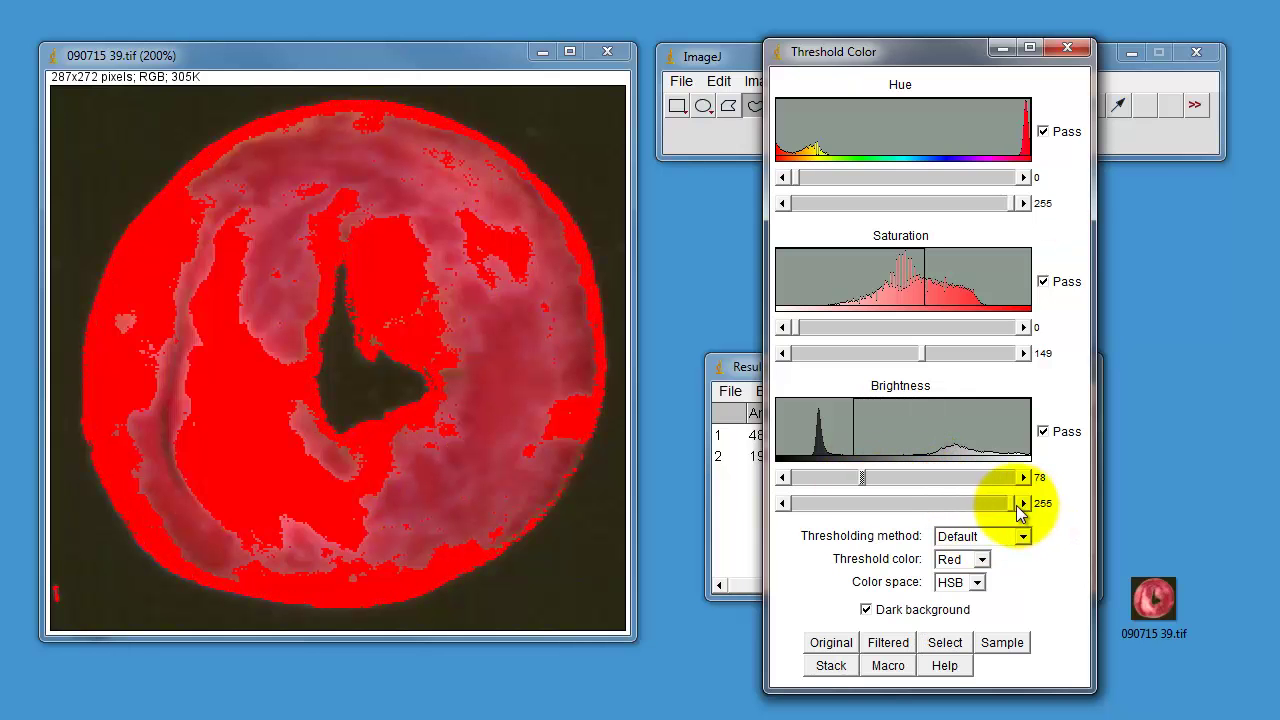
left_click_drag(1012, 503, 929, 505)
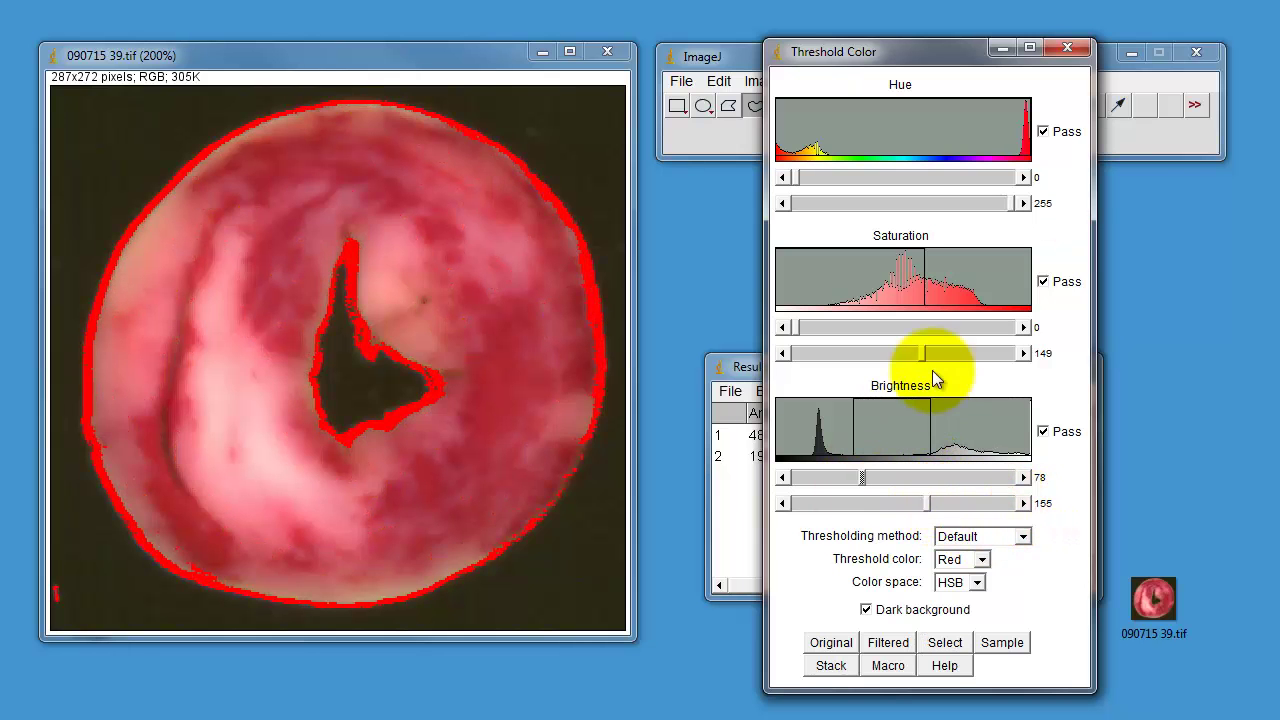
left_click_drag(922, 357, 1010, 353)
left_click_drag(796, 330, 912, 330)
left_click_drag(863, 478, 859, 478)
left_click_drag(929, 503, 1018, 505)
left_click_drag(859, 478, 899, 483)
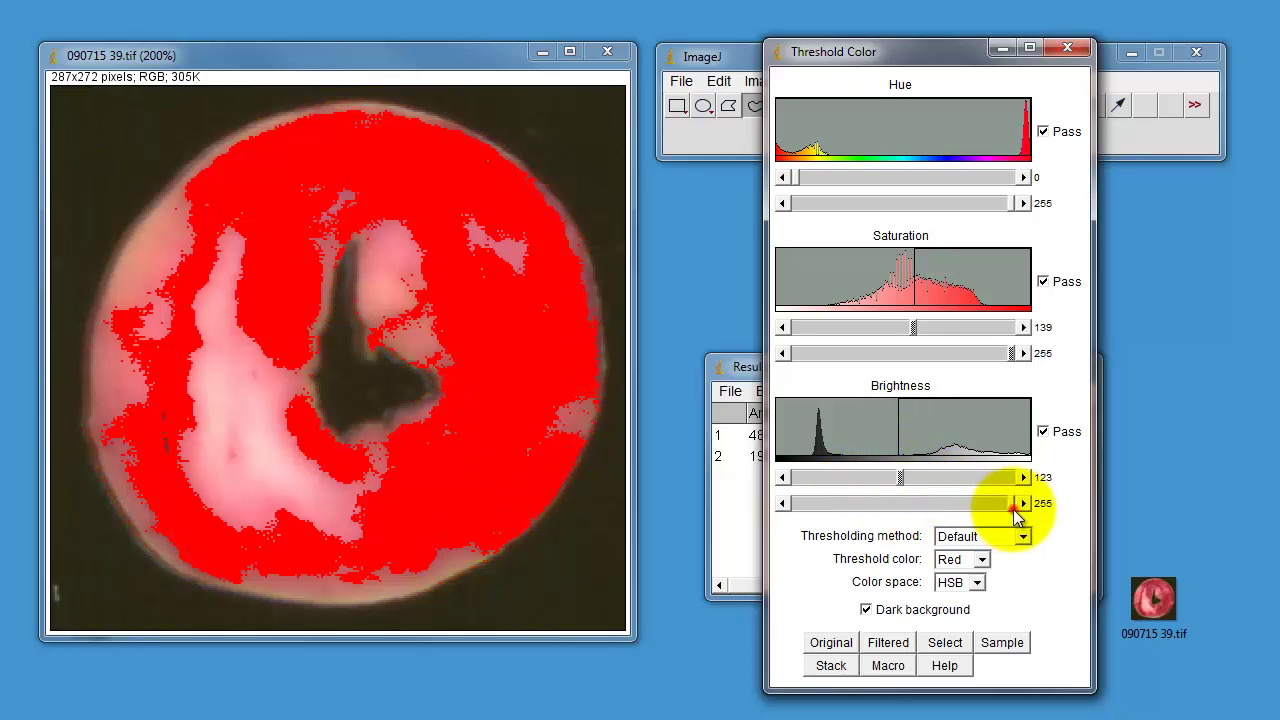
left_click_drag(1013, 505, 975, 508)
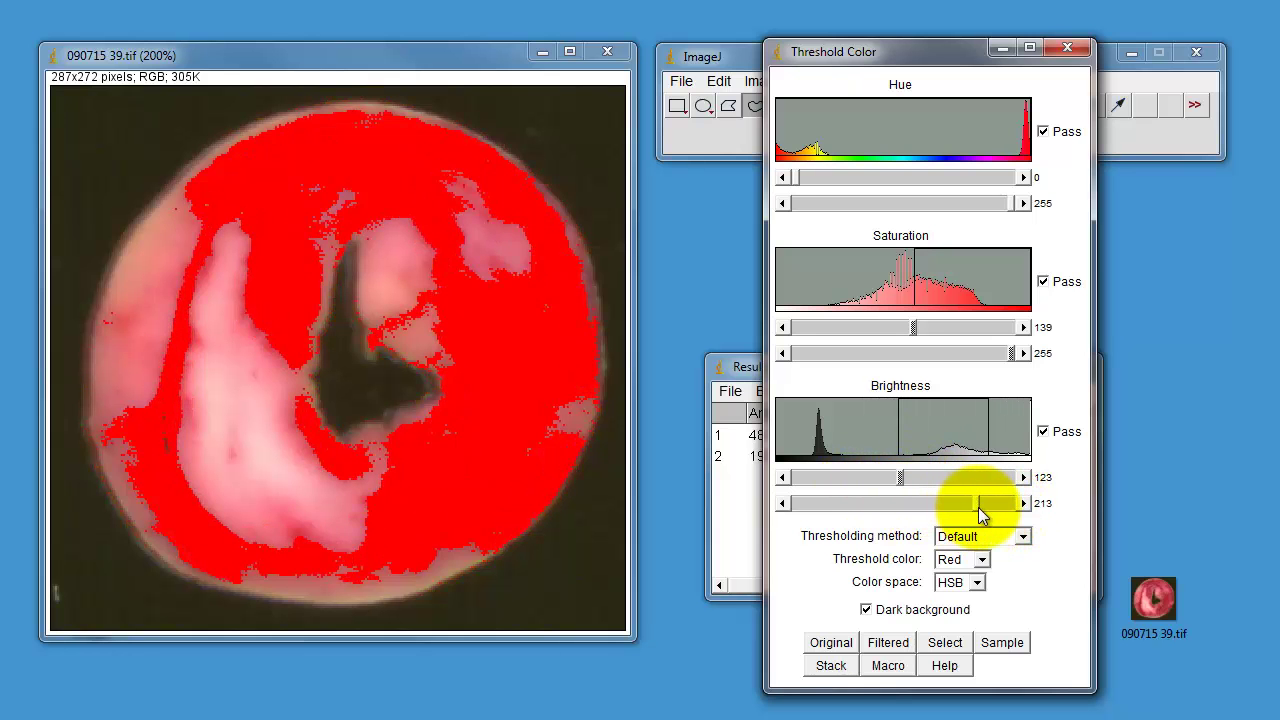
mouse_move(920, 327)
left_mouse_down()
mouse_move(909, 329)
mouse_move(947, 325)
mouse_move(912, 328)
left_mouse_up()
left_click(828, 643)
left_click(886, 643)
left_click(830, 643)
left_click(886, 643)
left_click(829, 643)
left_click(888, 643)
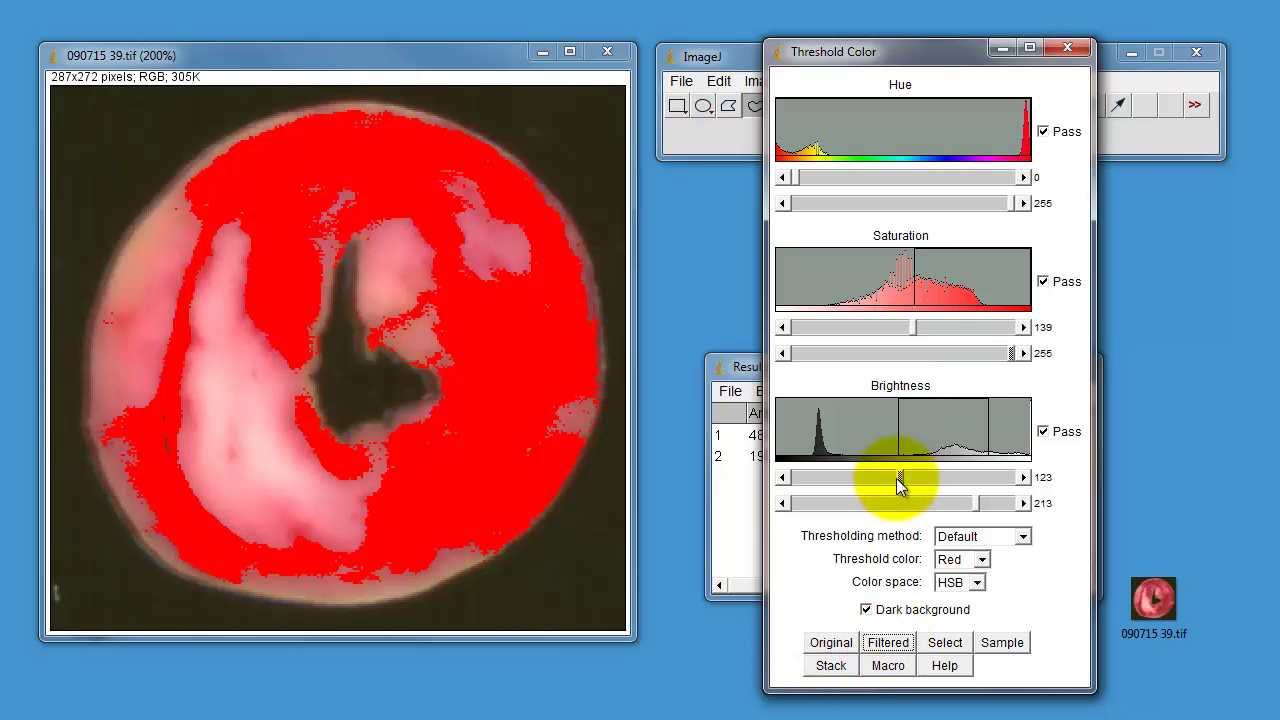
Fine-tune to Saturation 133–255 and Brightness 135–195, checking the overlay against the original image
mouse_move(898, 483)
left_mouse_down()
mouse_move(884, 485)
mouse_move(905, 481)
left_mouse_up()
mouse_move(977, 503)
left_mouse_down()
mouse_move(962, 508)
mouse_move(980, 506)
left_mouse_up()
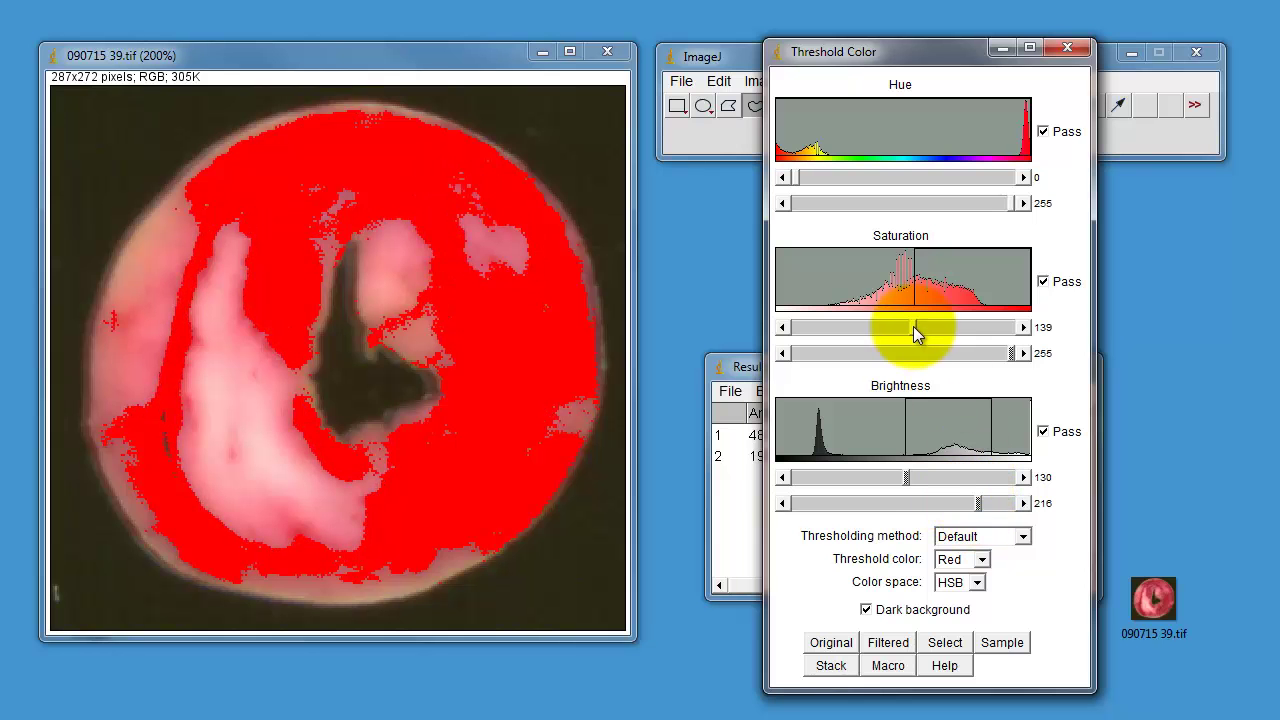
mouse_move(913, 327)
left_mouse_down()
mouse_move(926, 329)
mouse_move(909, 334)
left_mouse_up()
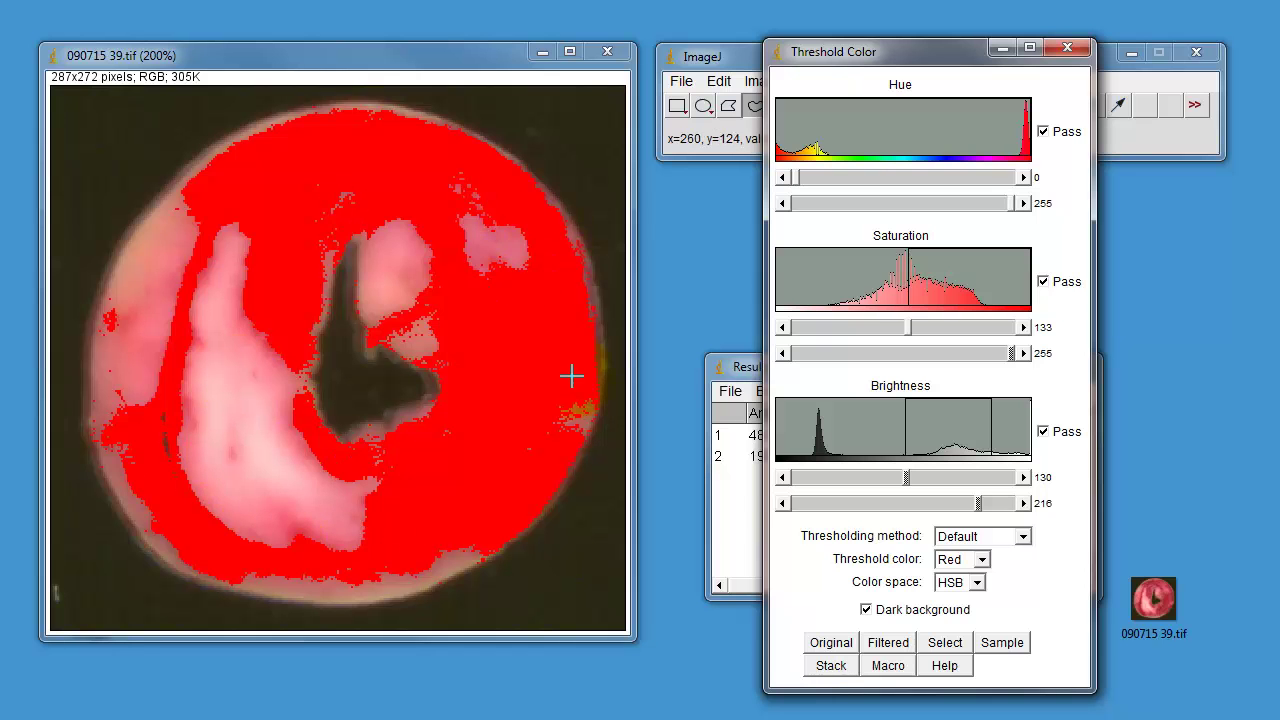
left_click(911, 479)
left_click_drag(933, 490, 910, 485)
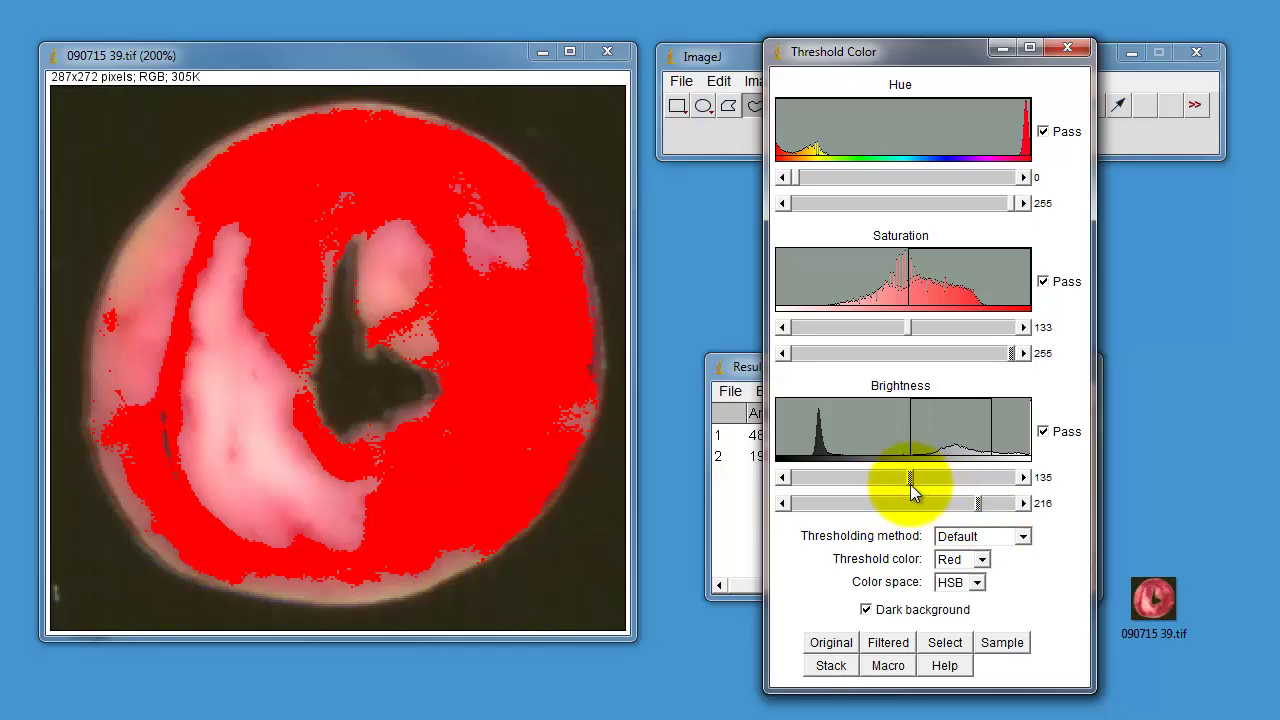
left_click(832, 643)
left_click(884, 643)
left_click(826, 643)
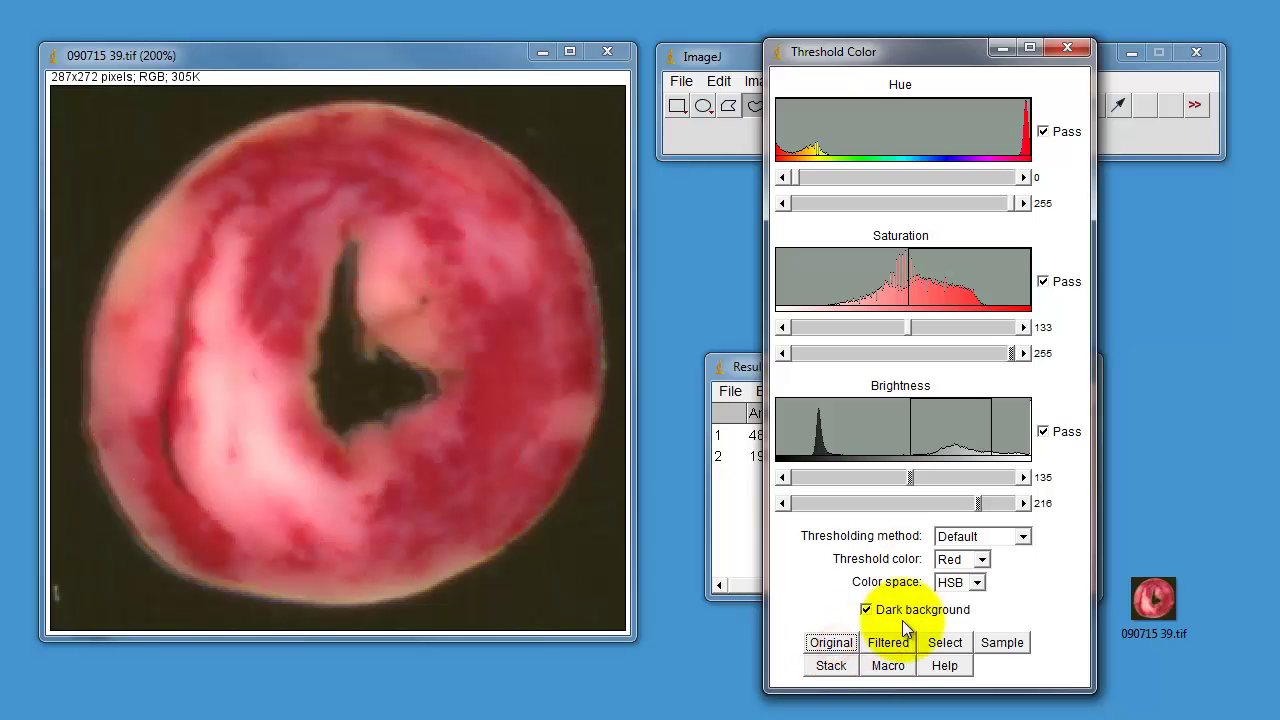
left_click(887, 642)
left_click_drag(983, 510, 962, 512)
left_click(830, 645)
left_click(830, 645)
left_click(830, 645)
left_click(830, 645)
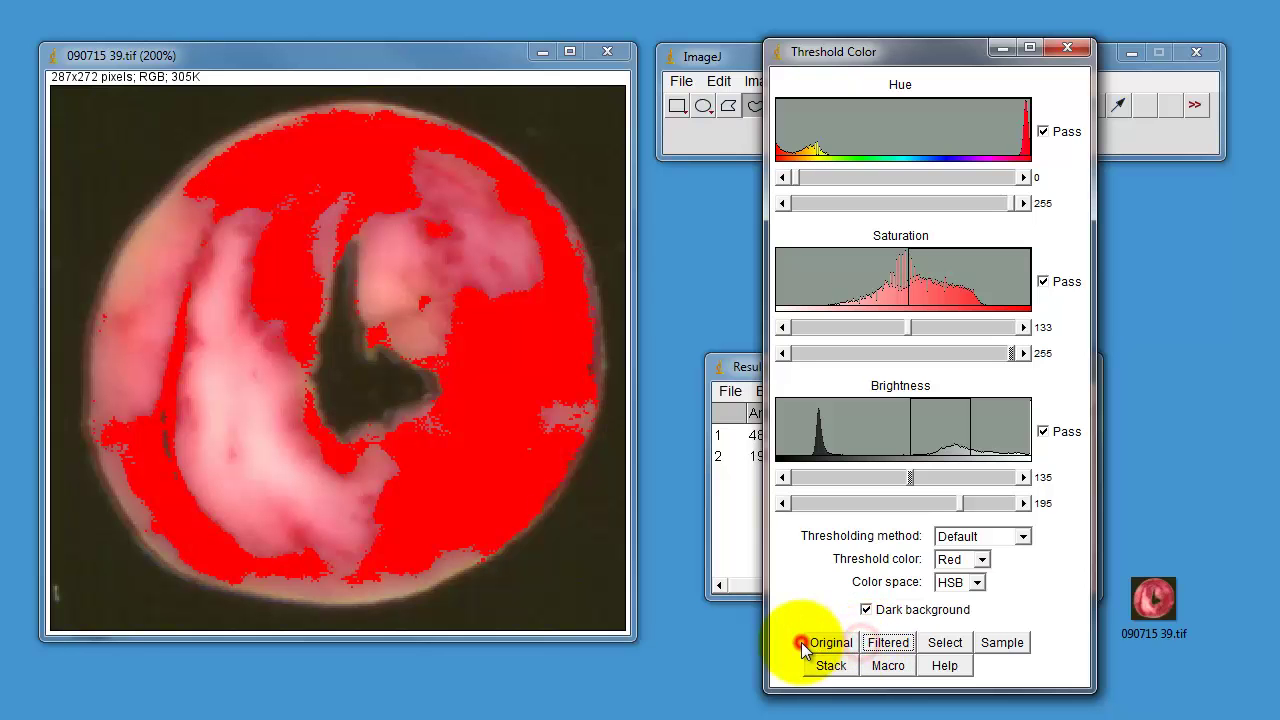
Select the red tissue threshold and measure it, adding area 22907 as Results row 3
left_click(930, 649)
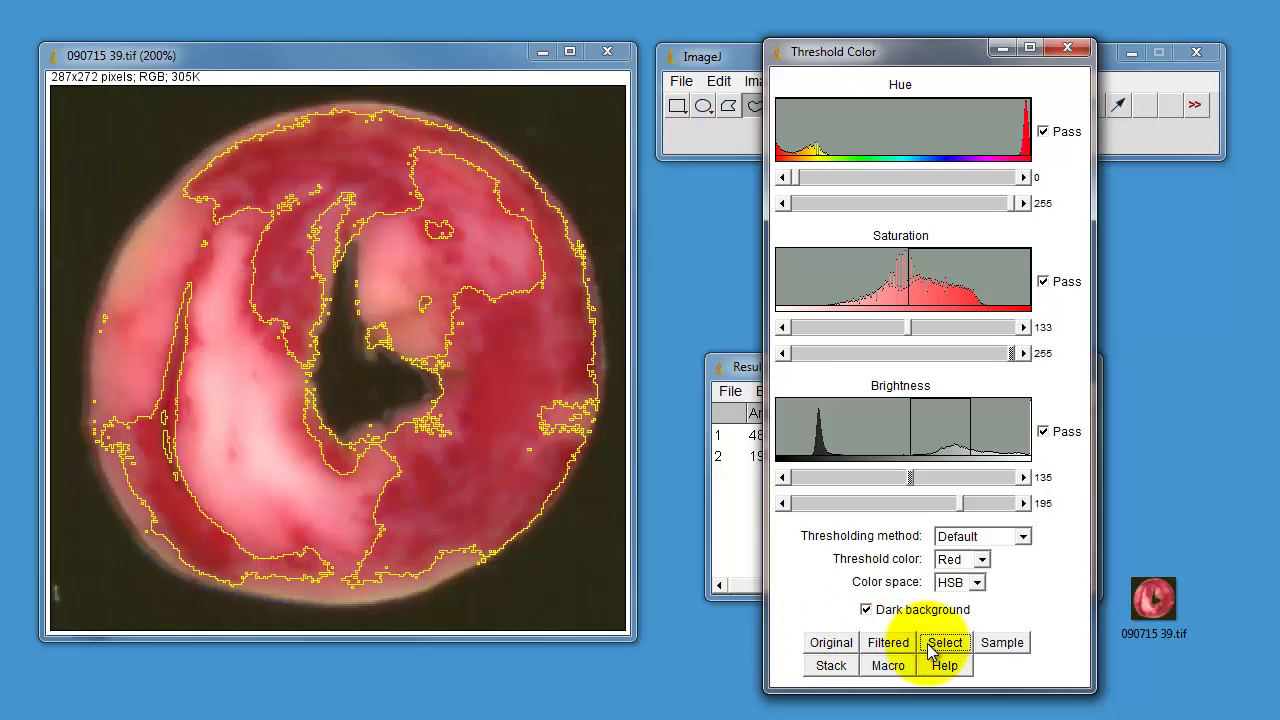
left_click(710, 56)
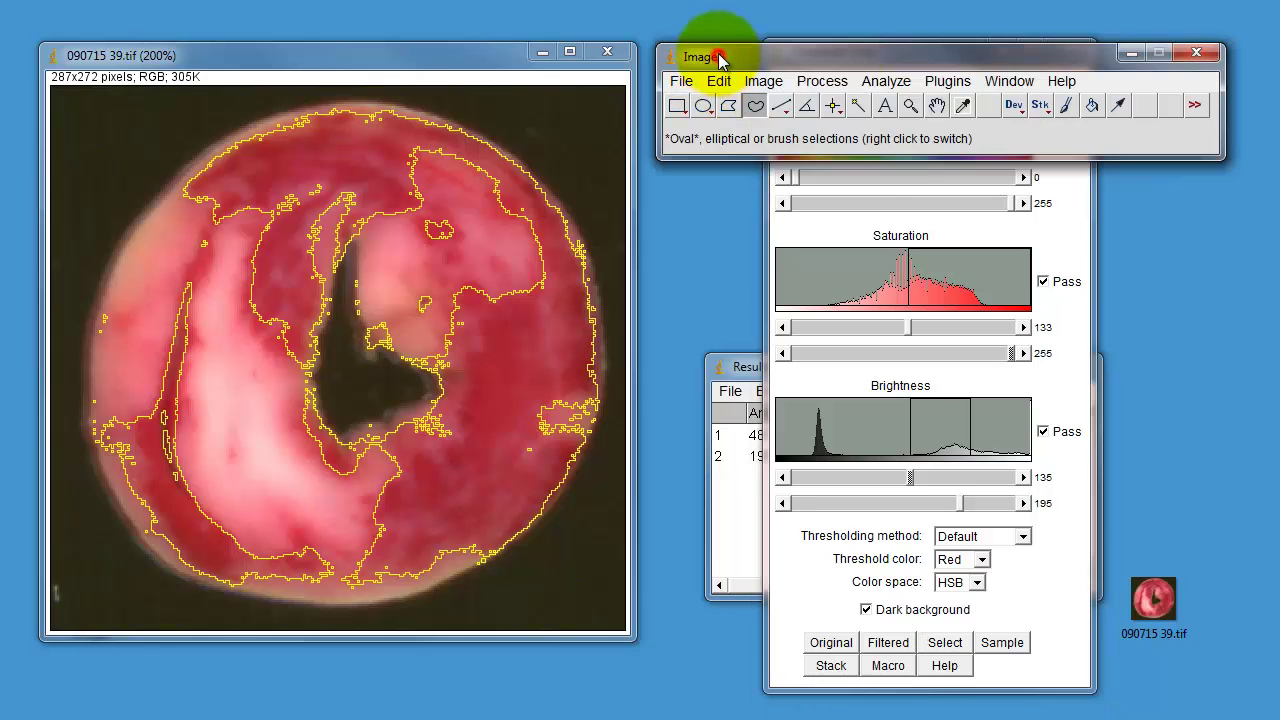
left_click(878, 84)
left_click(870, 106)
left_click(745, 368)
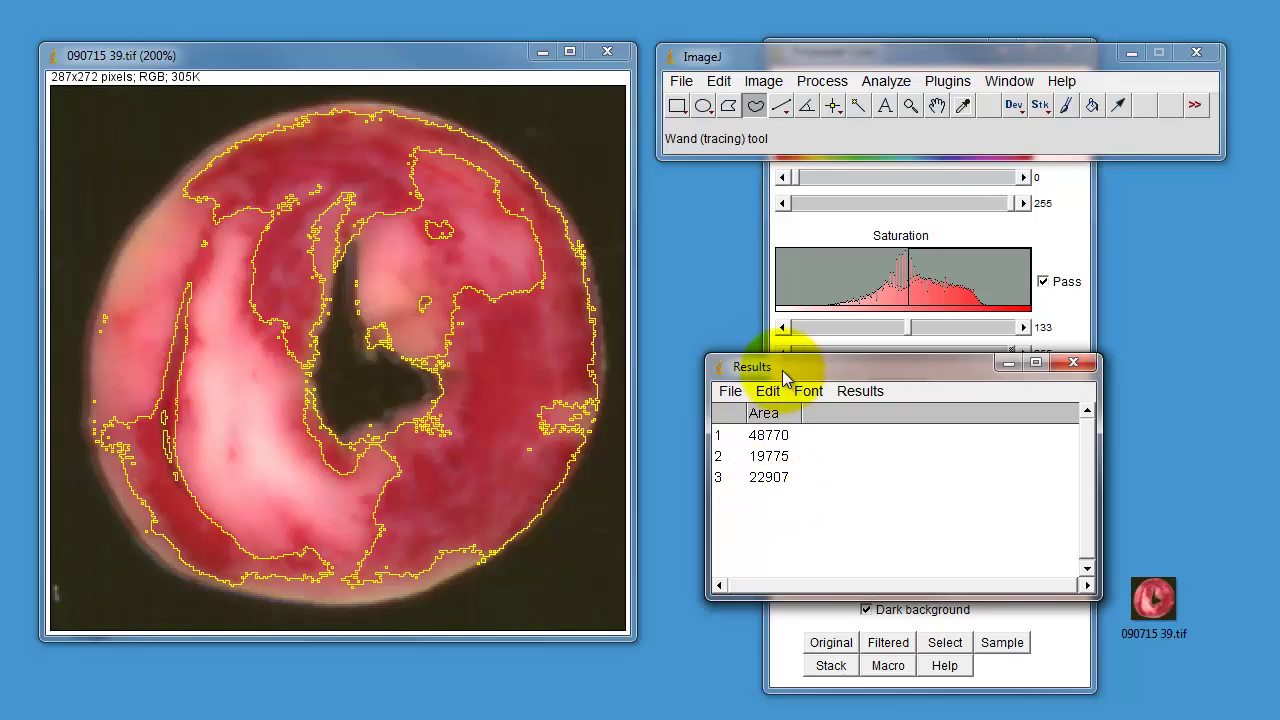
left_click_drag(783, 375, 783, 356)
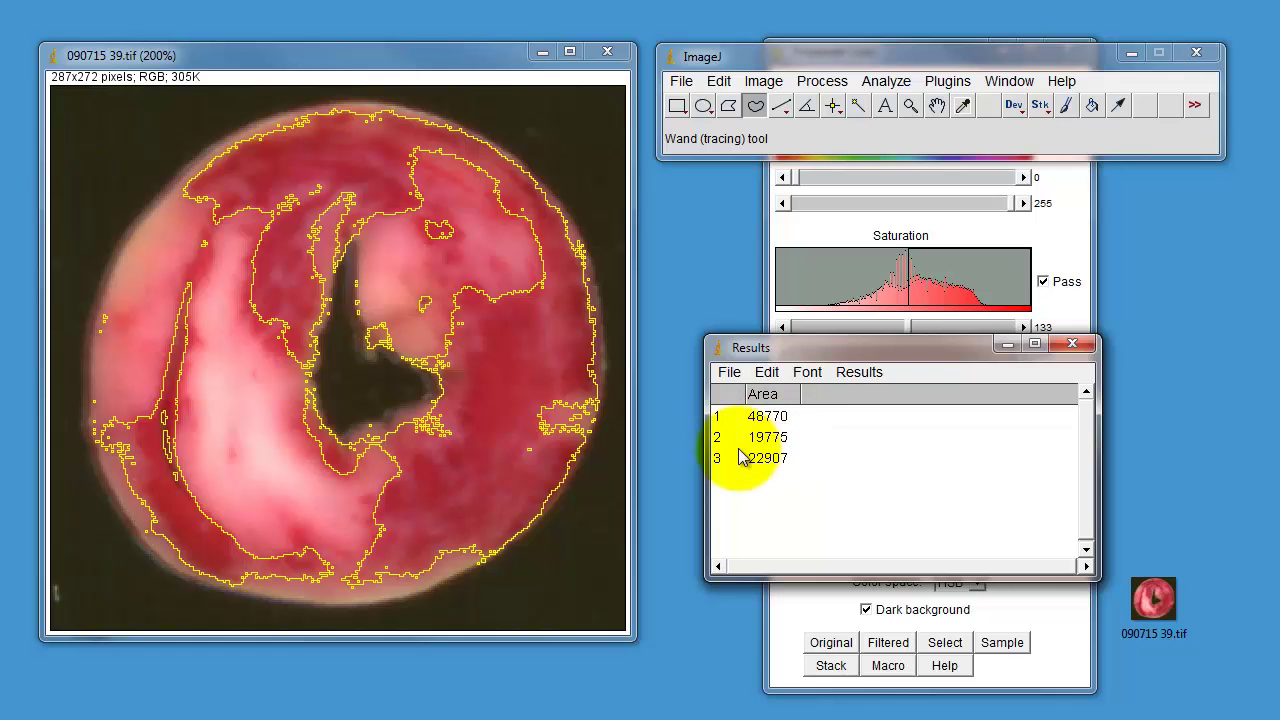
left_click(785, 620)
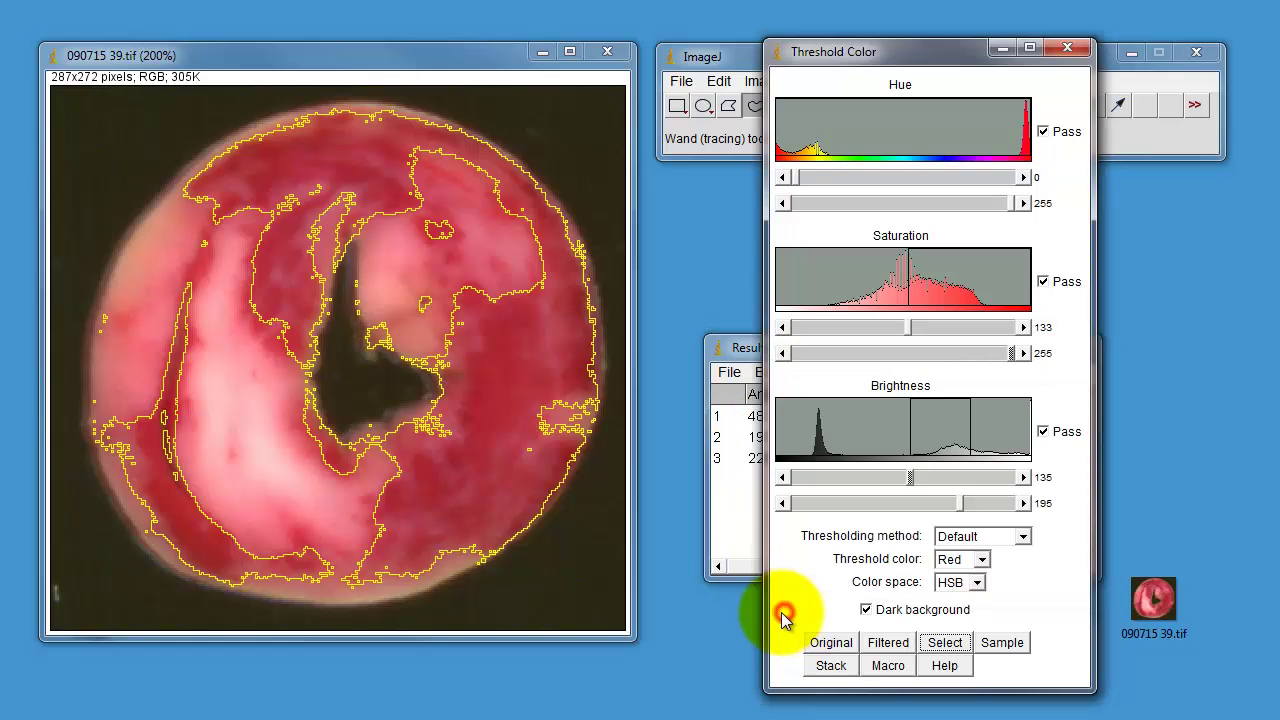